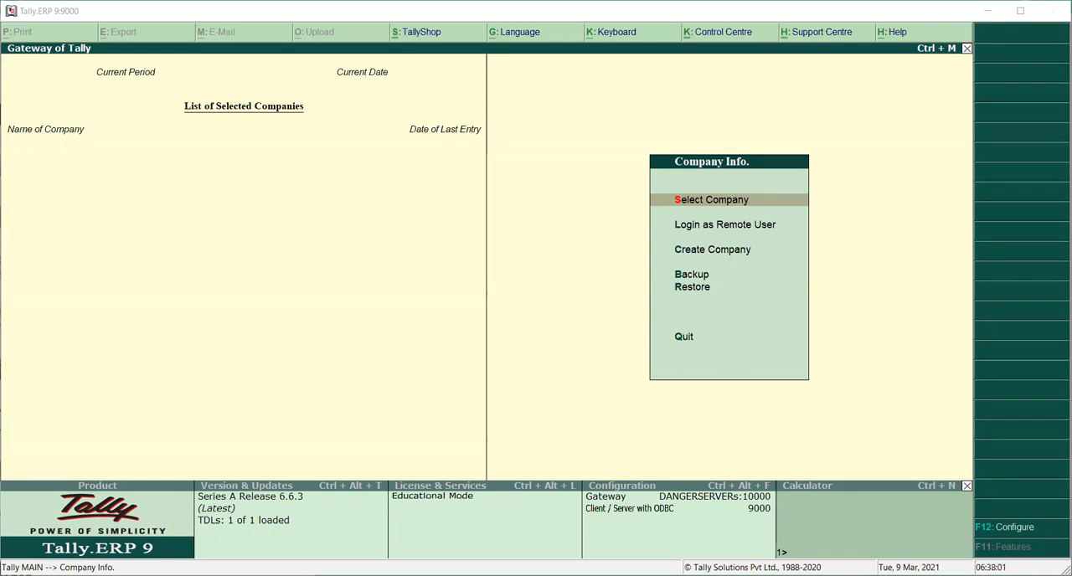
Step: Load the company THE COMMERCE HOUSE (2020-21) from the company list
{"action": "left_click", "coordinate": [579, 216]}
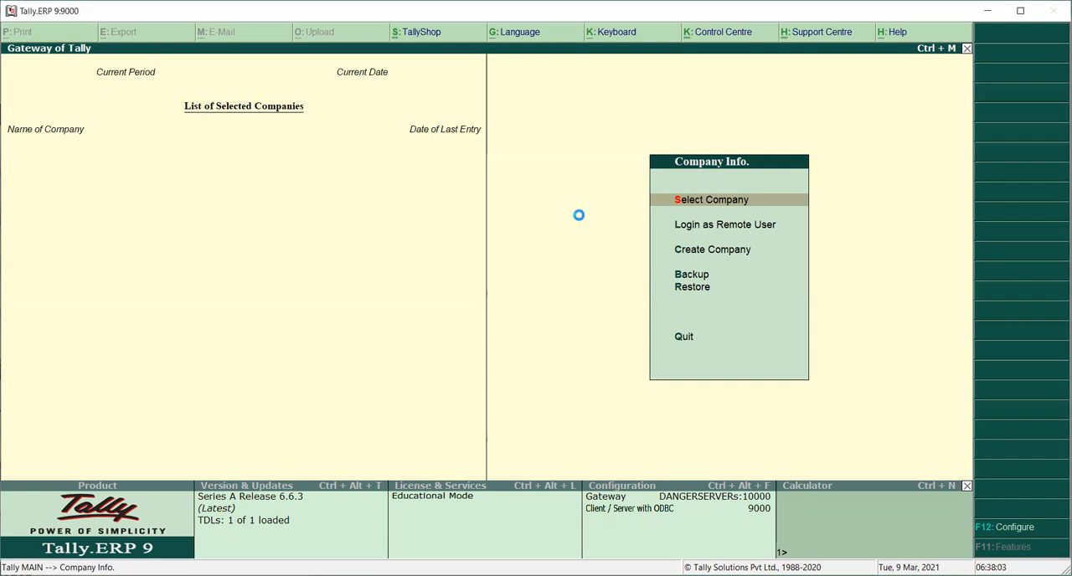
{"action": "key", "text": "Return"}
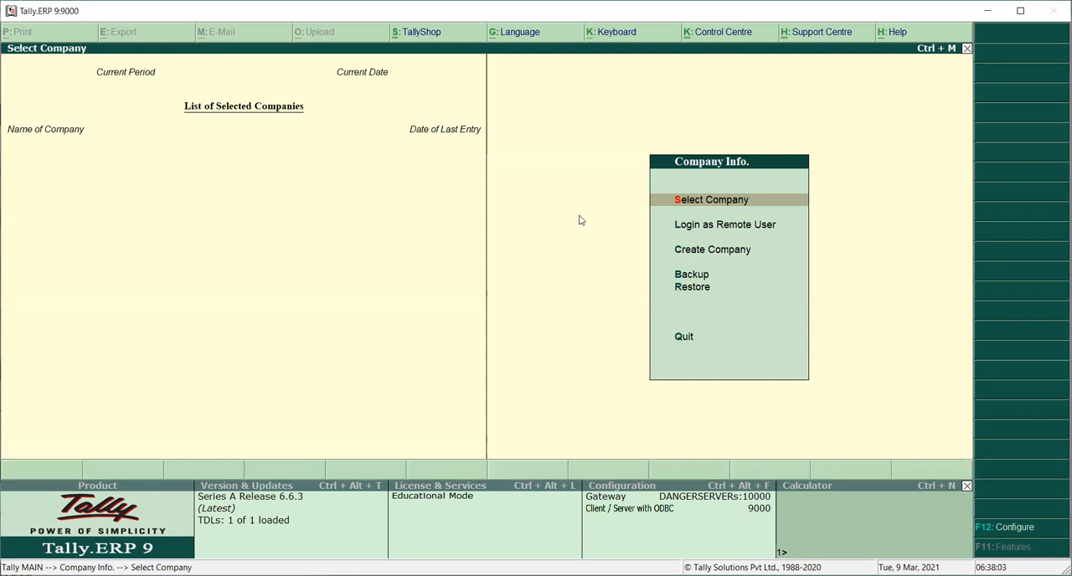
{"action": "type", "text": "The"}
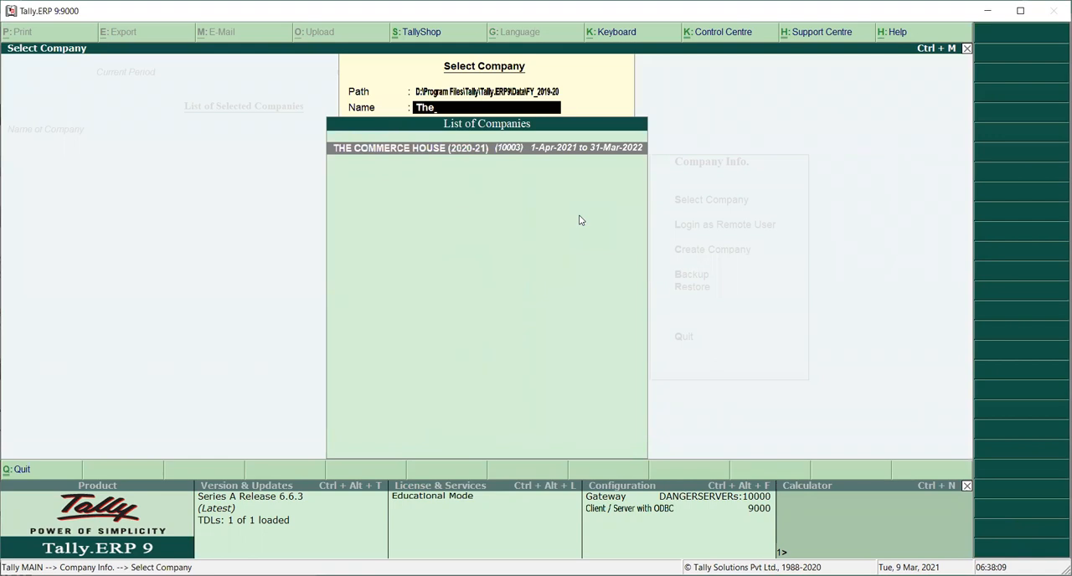
{"action": "key", "text": "Return"}
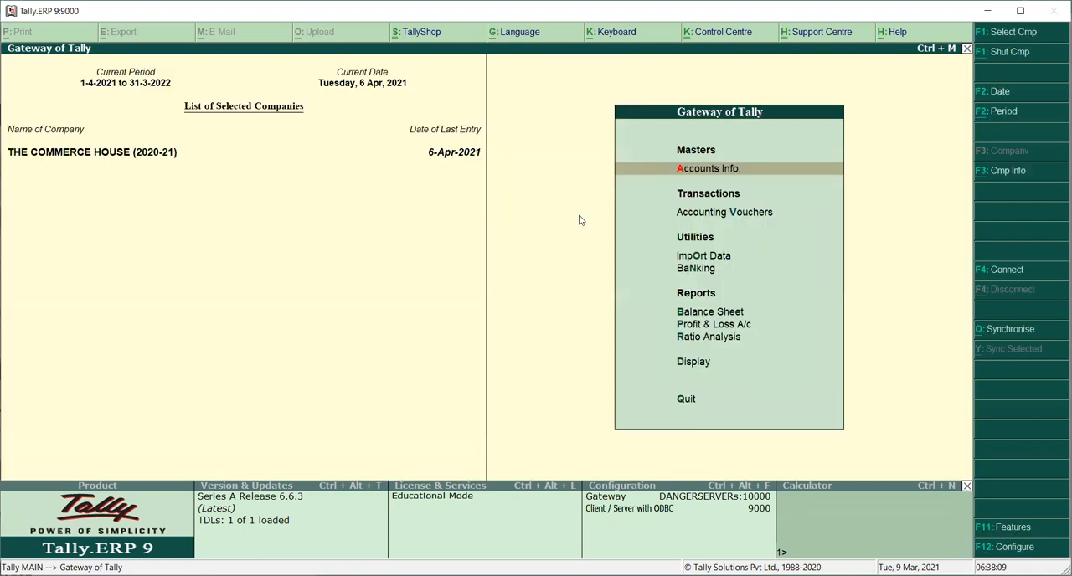
Step: Examine the company's Profit & Loss A/c in detailed view, then return to the Gateway of Tally
{"action": "key", "text": "Escape"}
{"action": "key", "text": "n"}
{"action": "key", "text": "Down"}
{"action": "key", "text": "Down"}
{"action": "key", "text": "Down"}
{"action": "key", "text": "Down"}
{"action": "key", "text": "Down"}
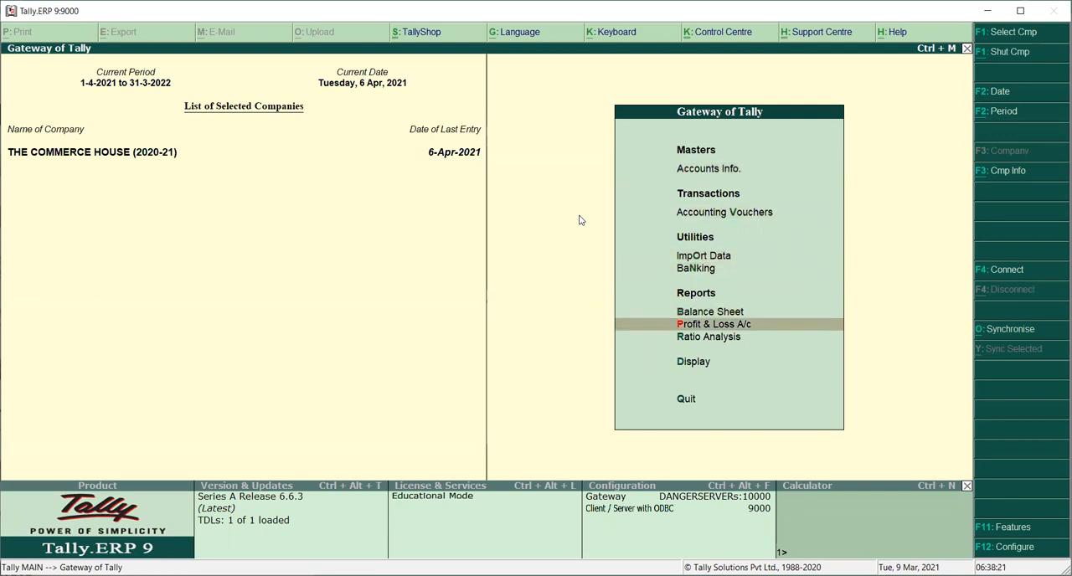
{"action": "key", "text": "Return"}
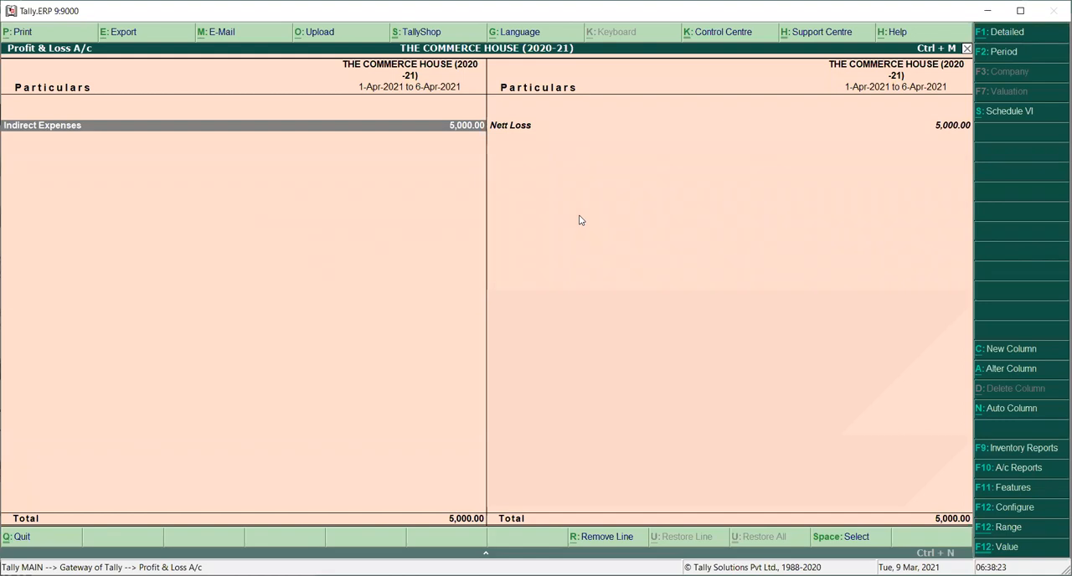
{"action": "key", "text": "alt+F1"}
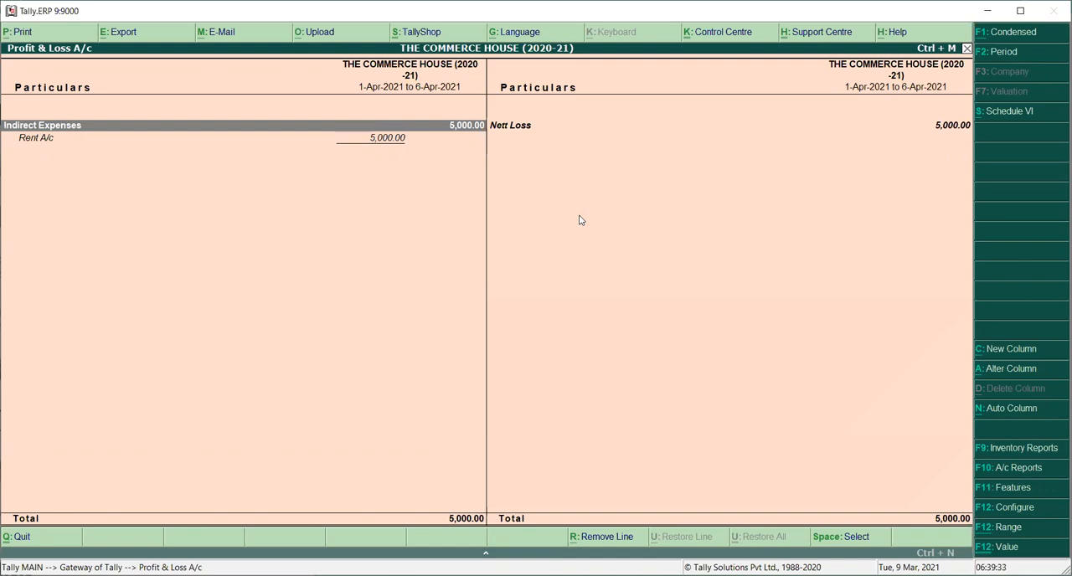
{"action": "key", "text": "Escape"}
{"action": "key", "text": "Escape"}
{"action": "key", "text": "Escape"}
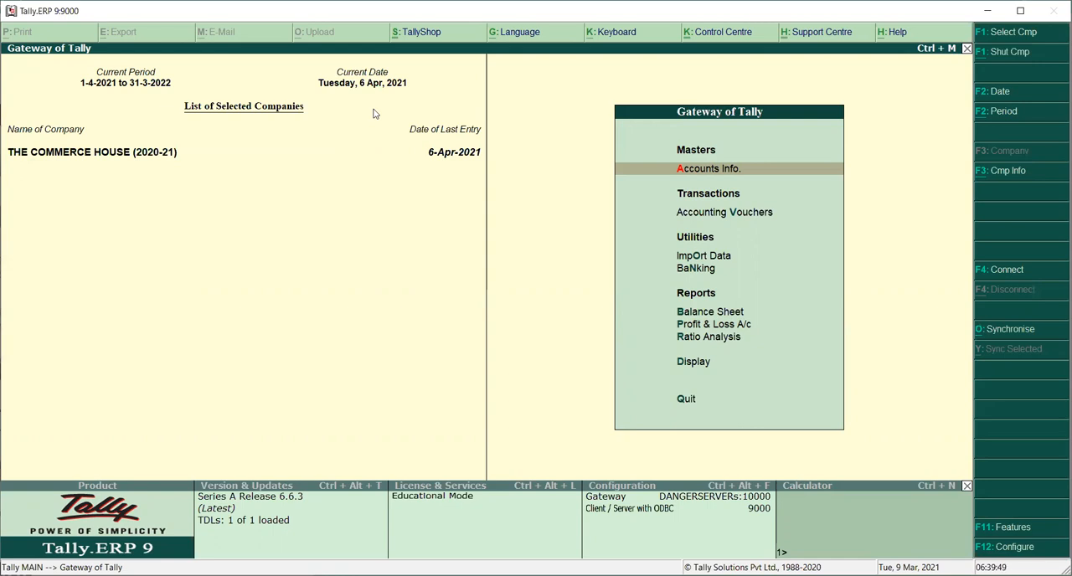
{"action": "key", "text": "Escape"}
{"action": "key", "text": "Escape"}
Step: Start a payment accounting voucher dated 1-Apr-2021 with Cash as the account
{"action": "key", "text": "Down"}
{"action": "key", "text": "Up"}
{"action": "key", "text": "Down"}
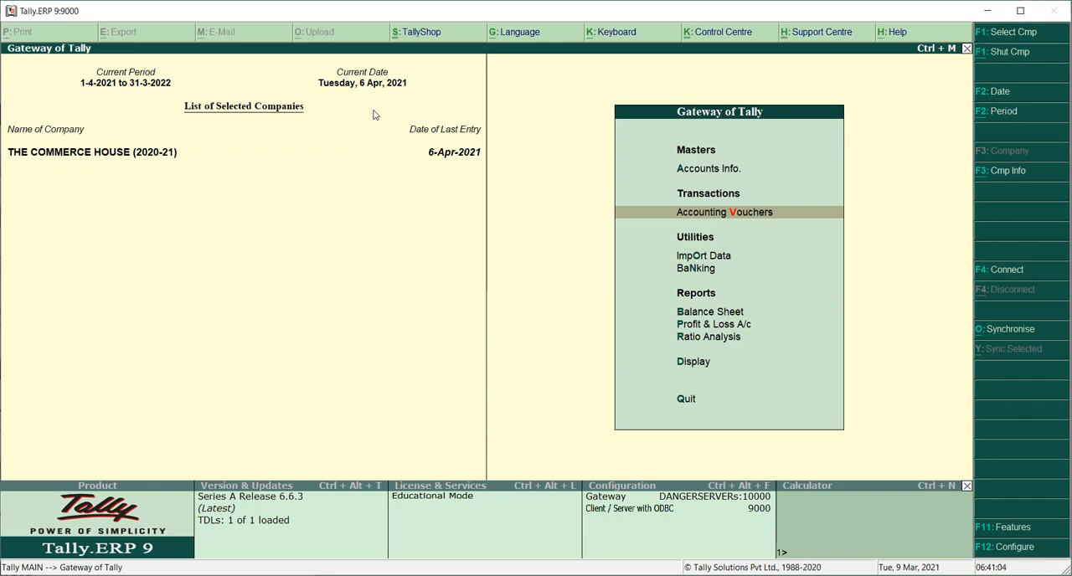
{"action": "key", "text": "Return"}
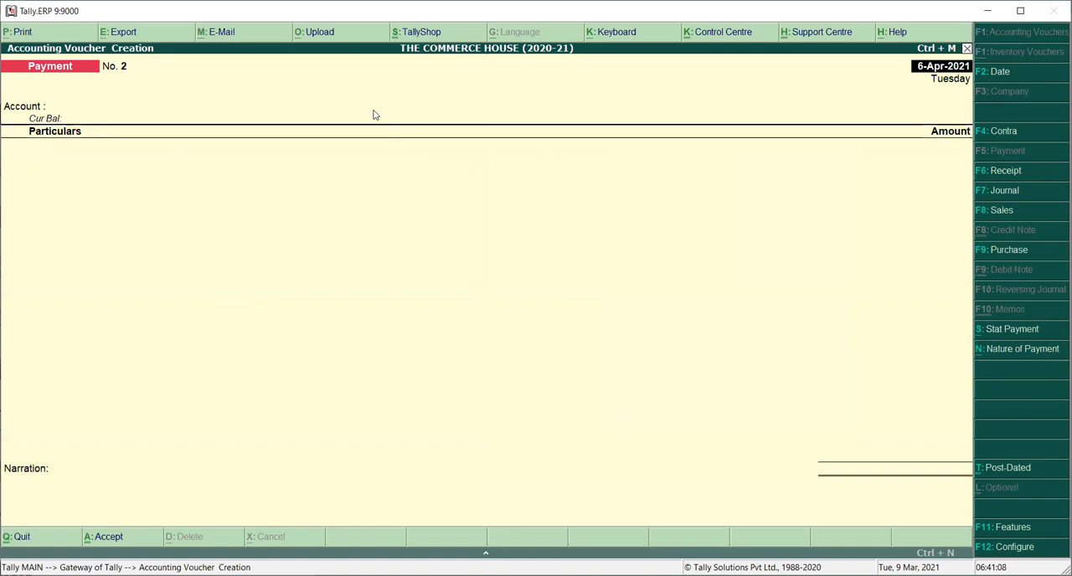
{"action": "key", "text": "F2"}
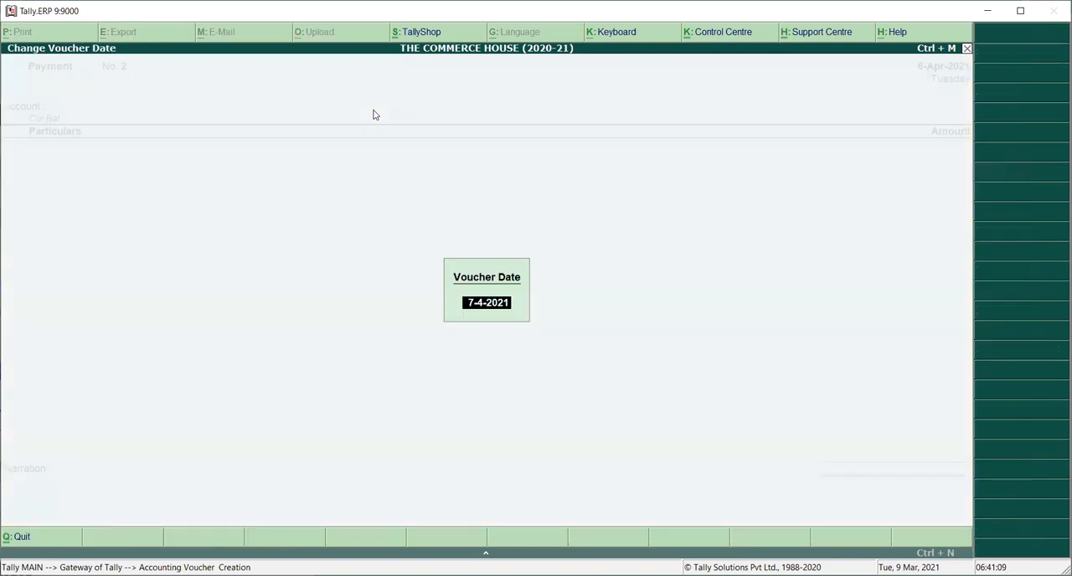
{"action": "type", "text": "01.04"}
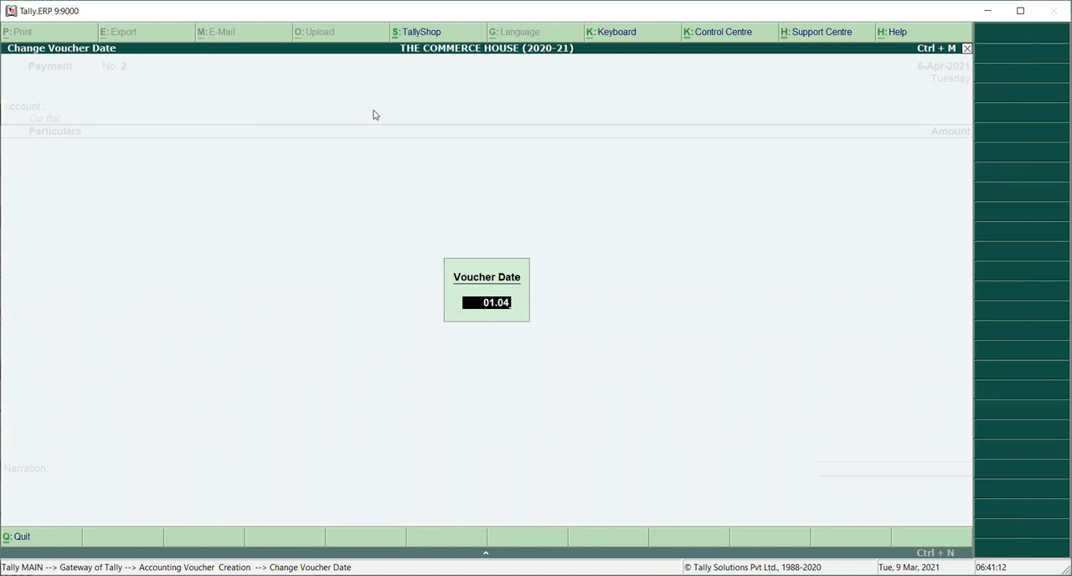
{"action": "key", "text": "Return"}
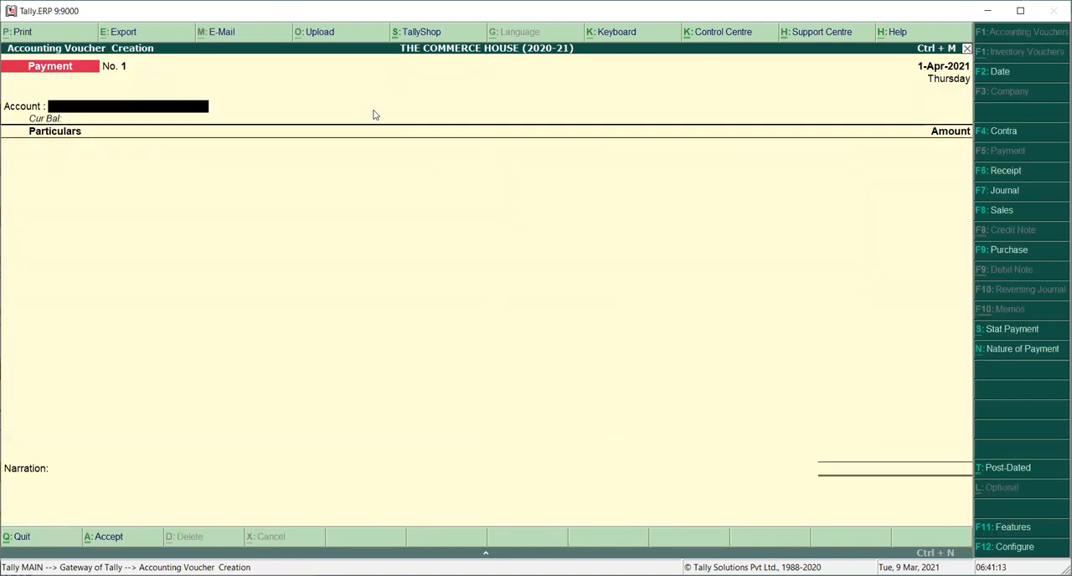
{"action": "type", "text": "C"}
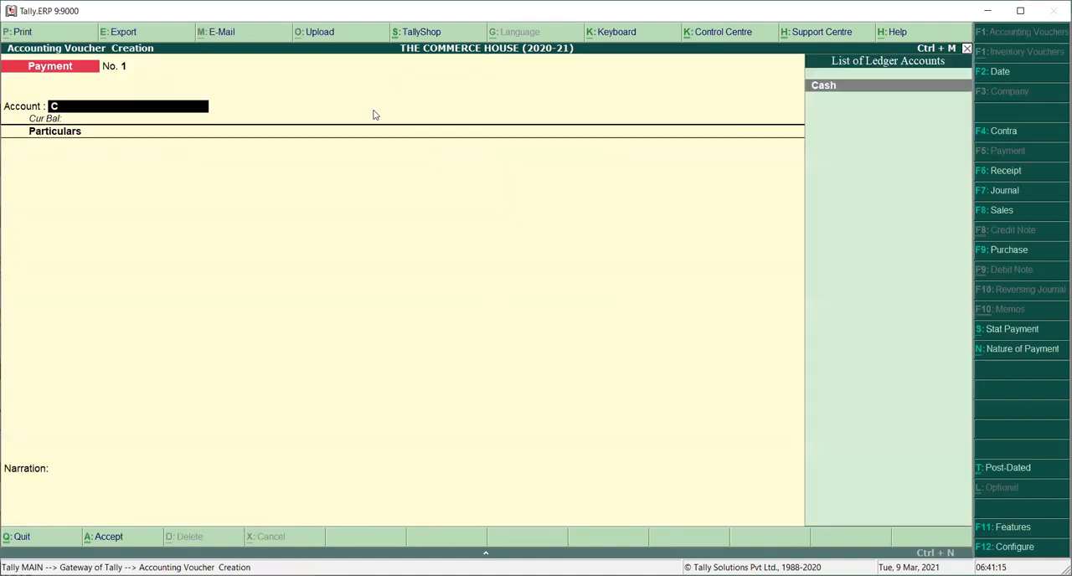
{"action": "key", "text": "Return"}
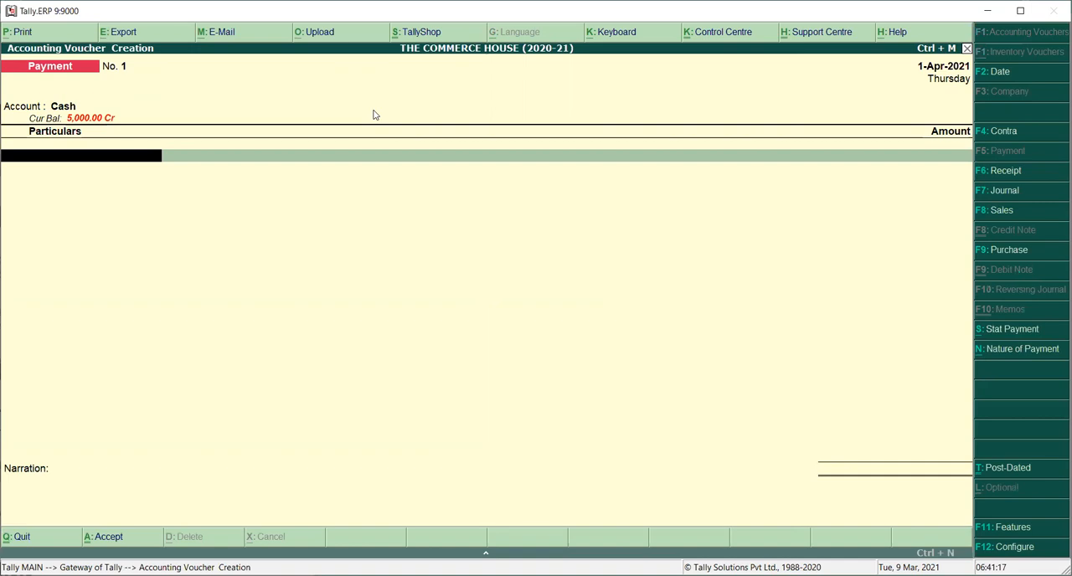
Step: Try to create a ledger named Rent A/c from the payment voucher's particulars, then leave ledger creation
{"action": "type", "text": "R"}
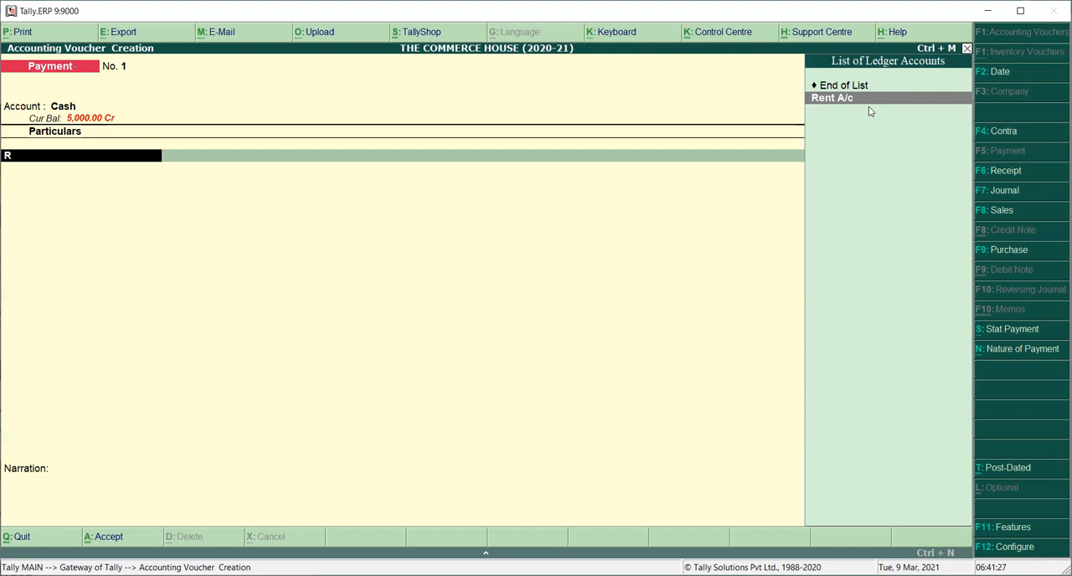
{"action": "key", "text": "alt+c"}
{"action": "type", "text": "Rent"}
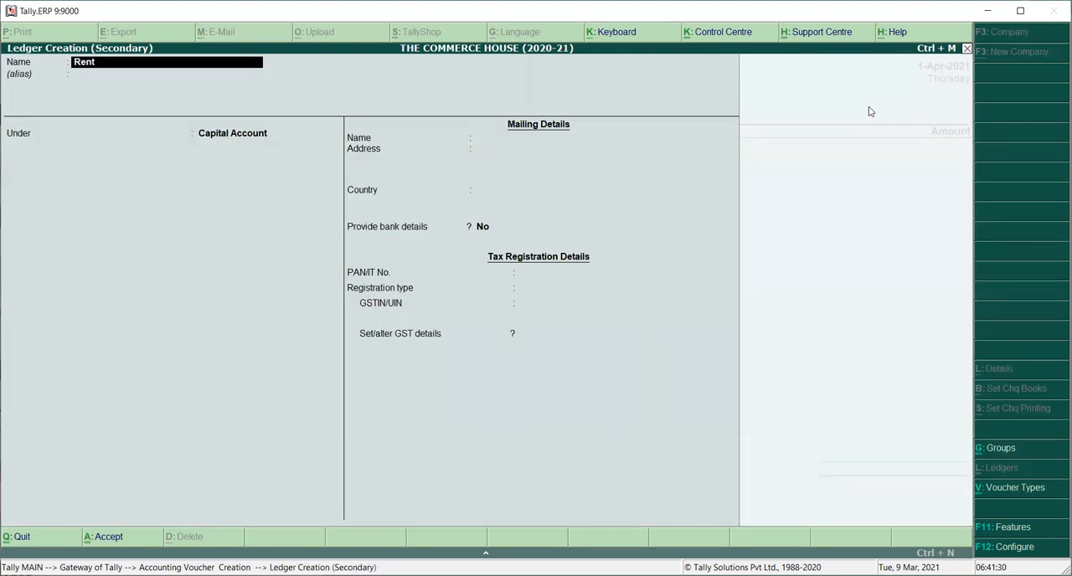
{"action": "key", "text": "Return"}
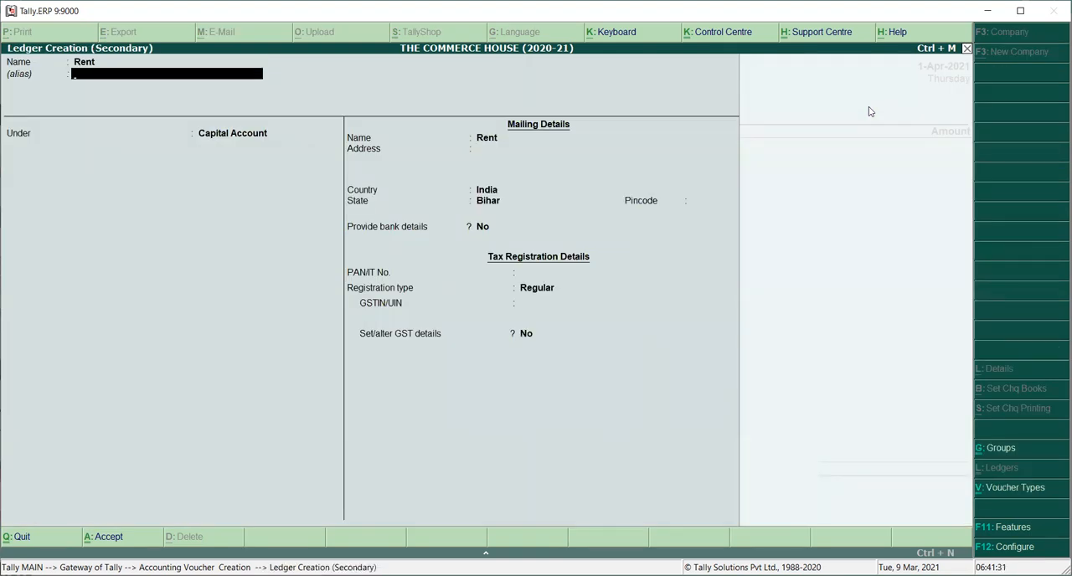
{"action": "key", "text": "Up"}
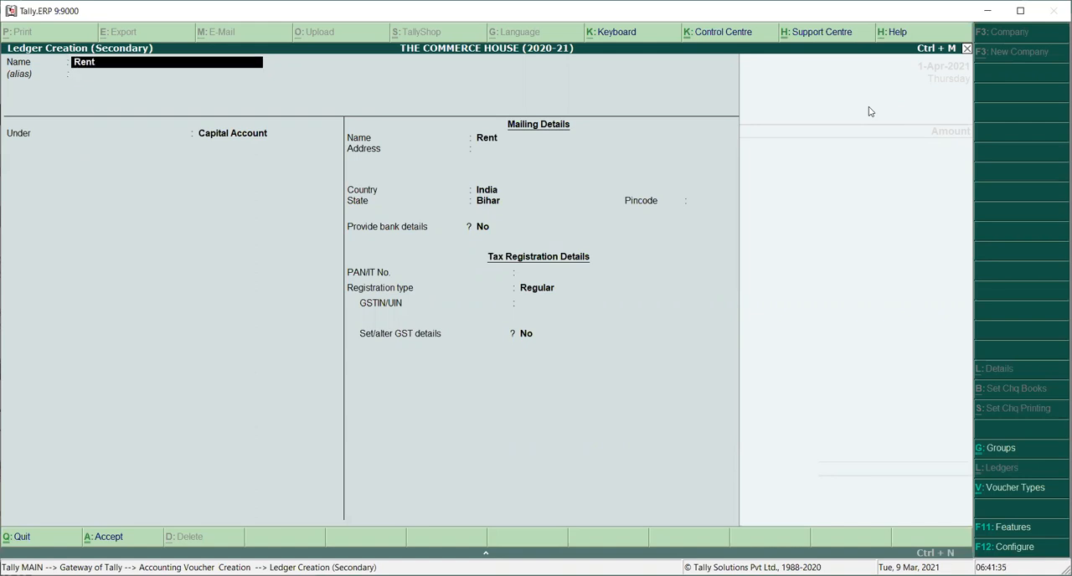
{"action": "type", "text": "a/c"}
{"action": "key", "text": "Return"}
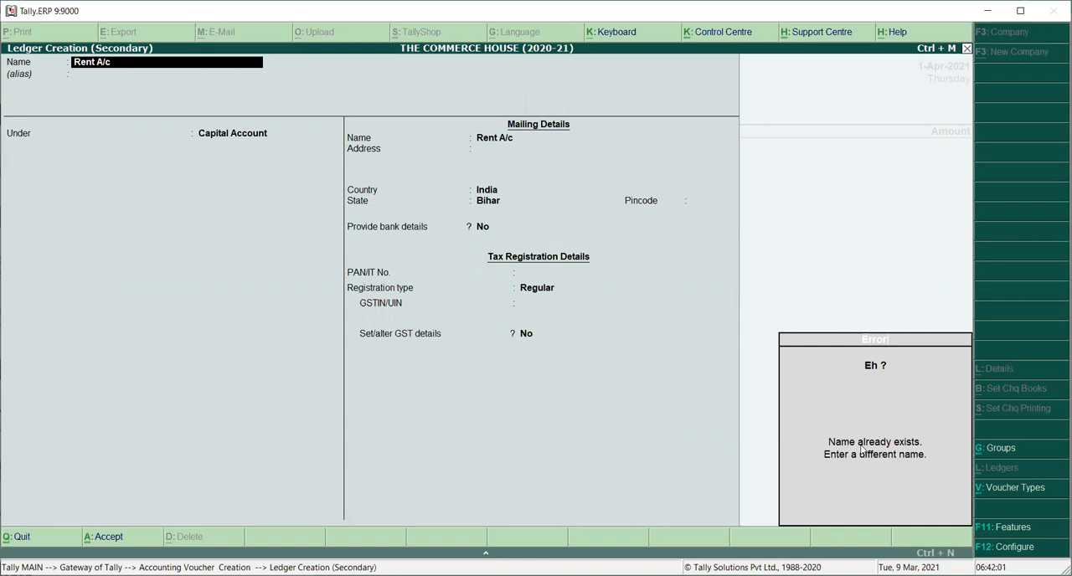
{"action": "key", "text": "BackSpace"}
{"action": "key", "text": "Escape"}
{"action": "key", "text": "Return"}
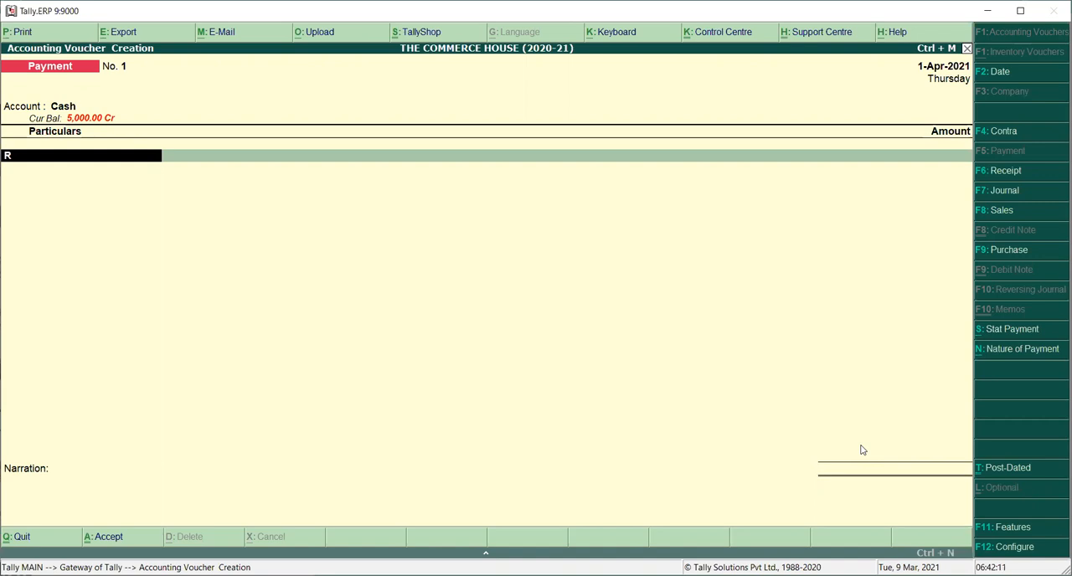
Step: Change the payment voucher's date to 2-May-2021
{"action": "key", "text": "F2"}
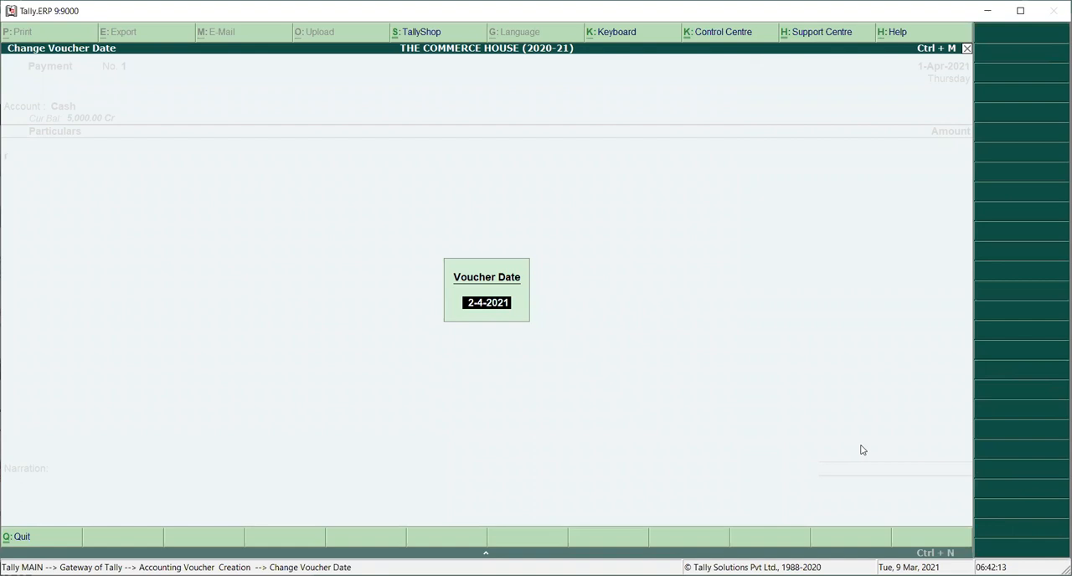
{"action": "type", "text": "0"}
{"action": "type", "text": "2-05"}
{"action": "key", "text": "Return"}
Step: Enter Rent A/c in the voucher's particulars with an amount of 5000
{"action": "type", "text": "R"}
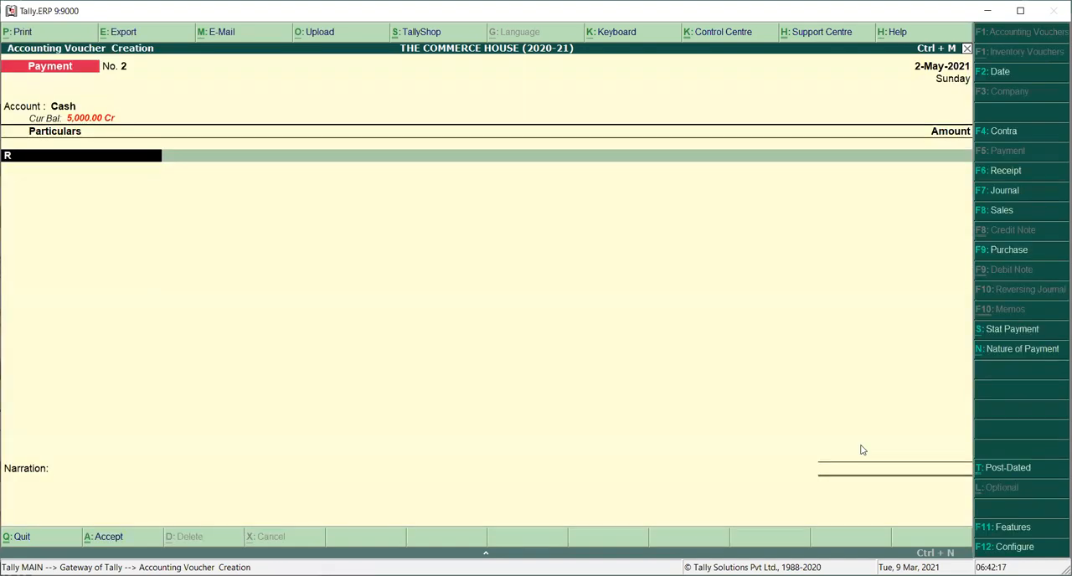
{"action": "type", "text": "e"}
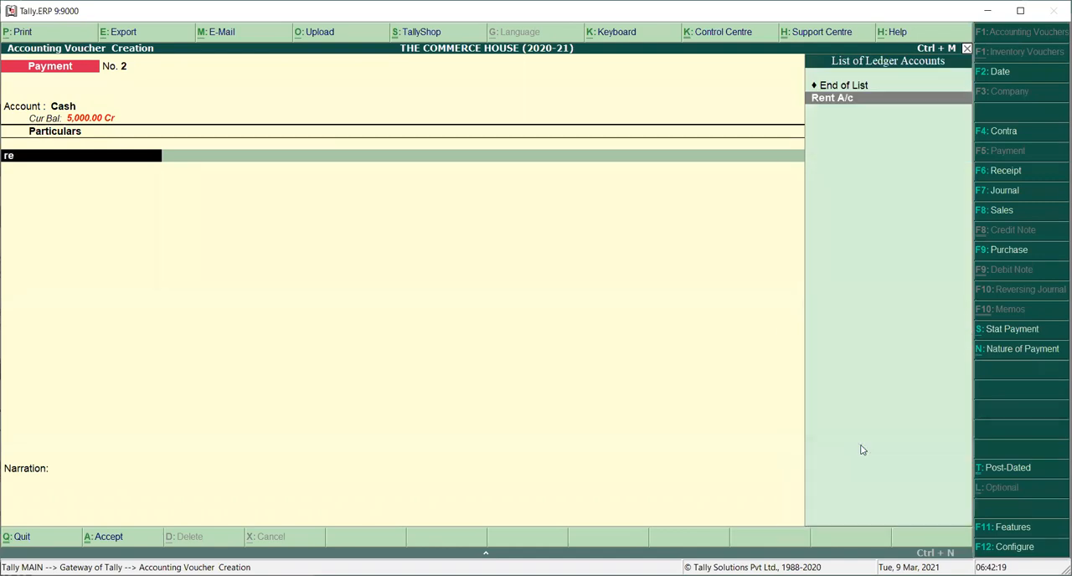
{"action": "key", "text": "Return"}
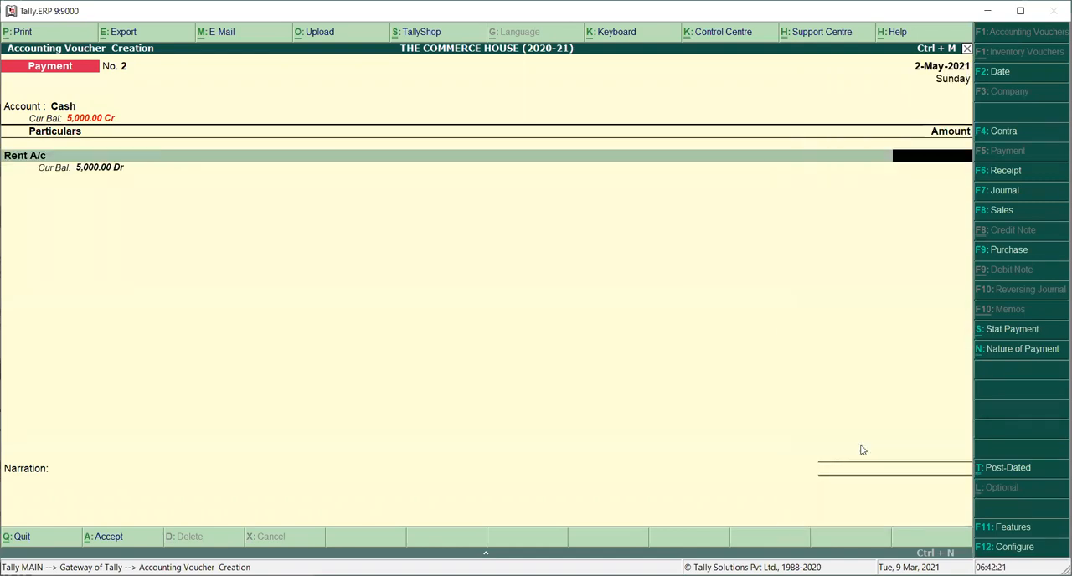
{"action": "type", "text": "5000"}
{"action": "key", "text": "Return"}
{"action": "key", "text": "Return"}
{"action": "key", "text": "Return"}
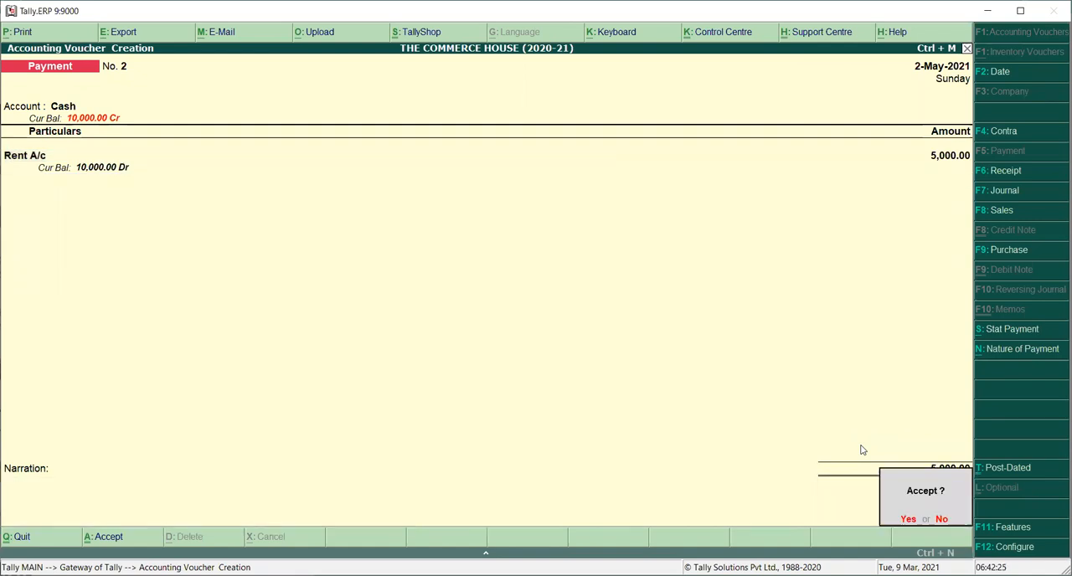
Step: Add the narration "being rent paid for the month of may 2021" and save the payment voucher
{"action": "key", "text": "Escape"}
{"action": "type", "text": "being rent"}
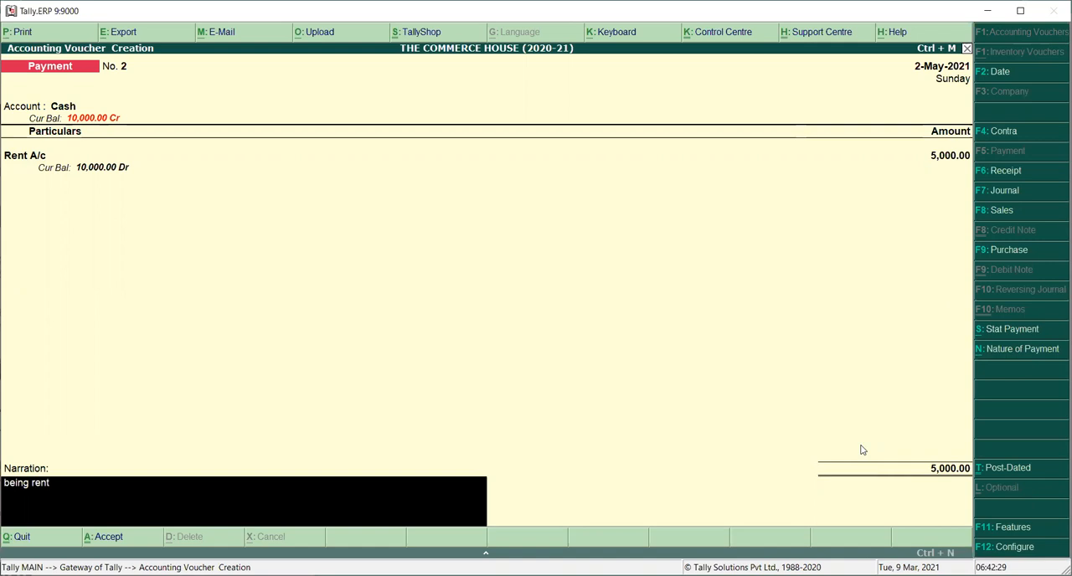
{"action": "type", "text": " re"}
{"action": "key", "text": "BackSpace"}
{"action": "key", "text": "BackSpace"}
{"action": "type", "text": "paid for the month"}
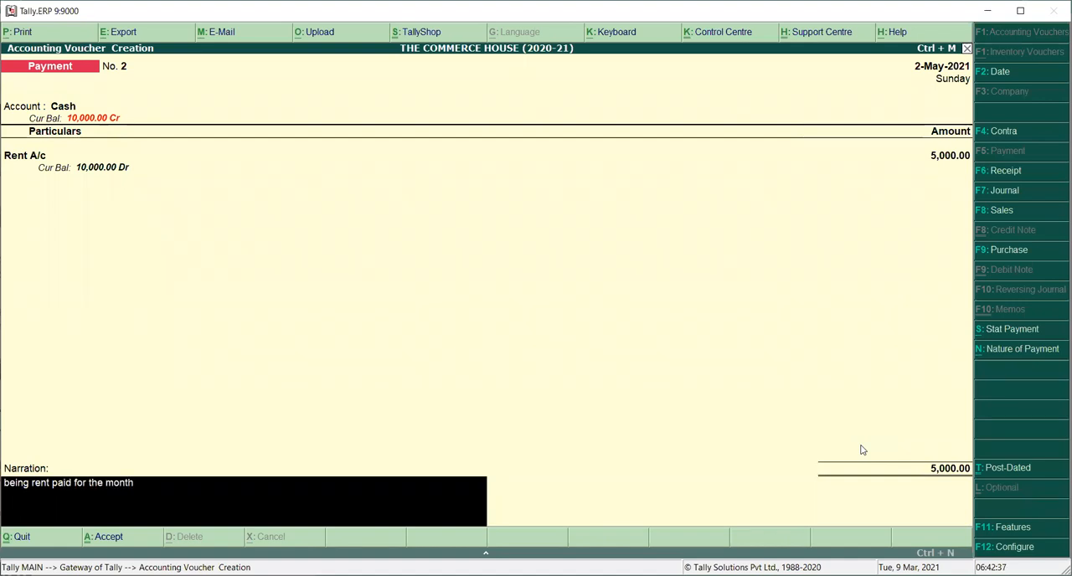
{"action": "type", "text": " of may 2021"}
{"action": "key", "text": "Return"}
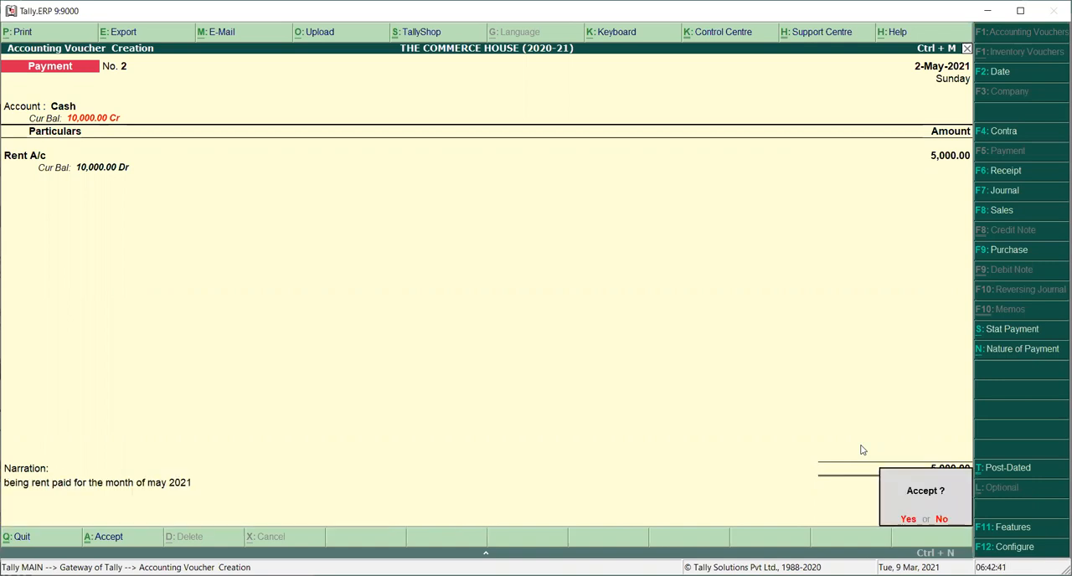
{"action": "key", "text": "Return"}
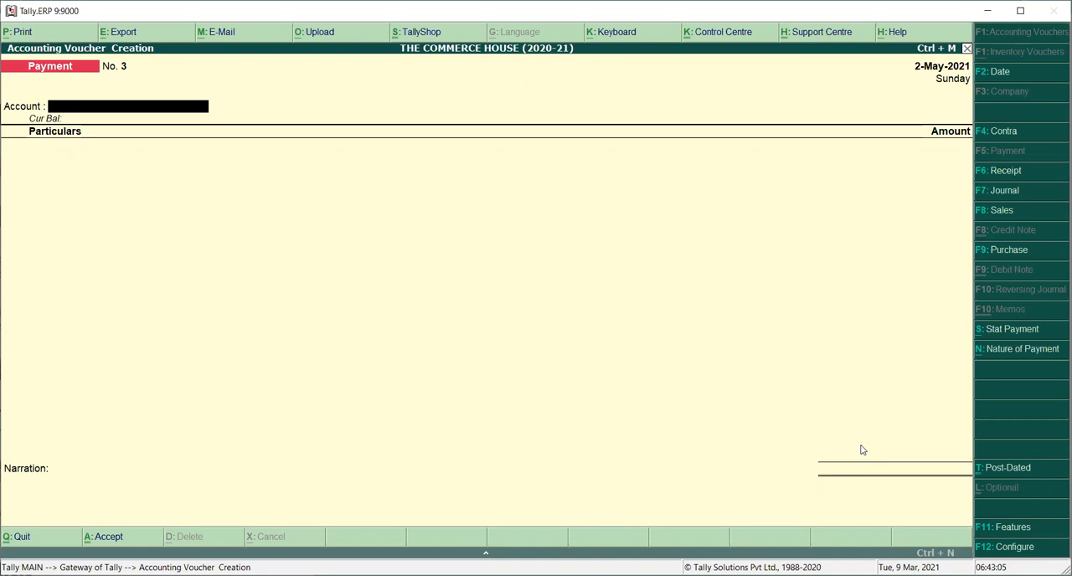
Step: Pay the voucher from Cash and start a new ledger named Salary A/c from its particulars
{"action": "type", "text": "C"}
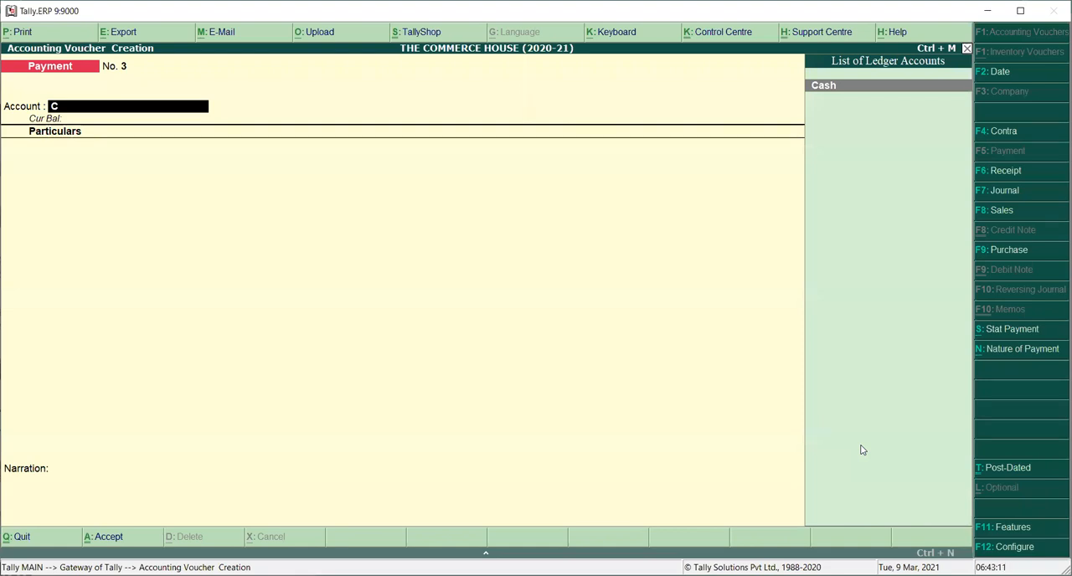
{"action": "key", "text": "Return"}
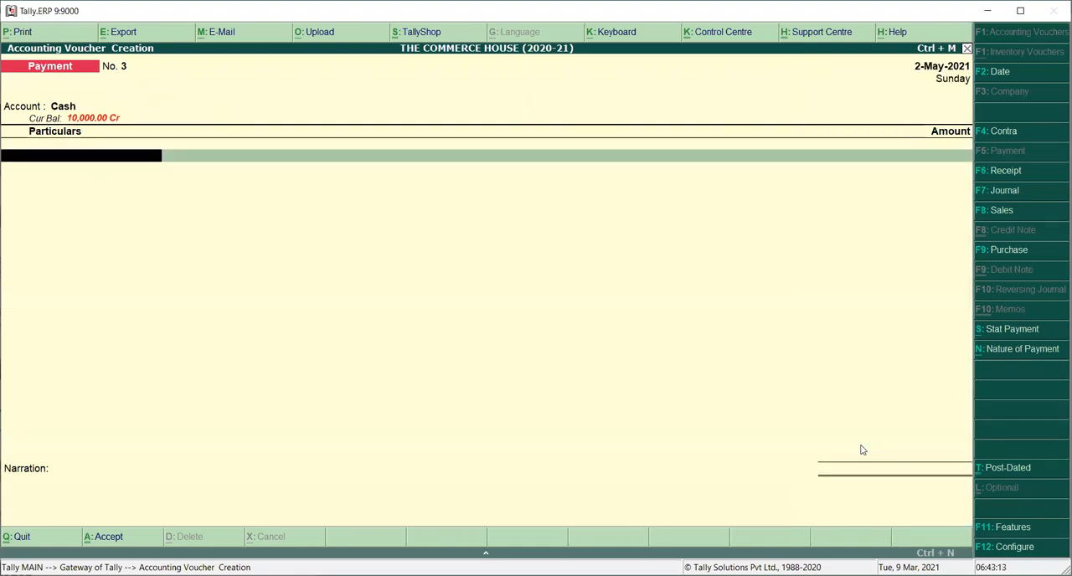
{"action": "type", "text": "S"}
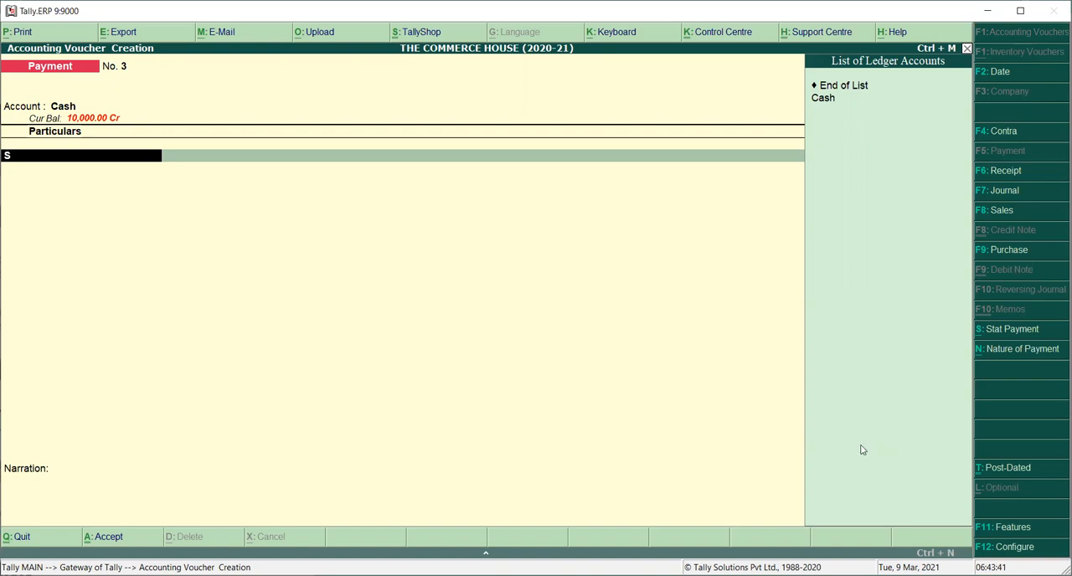
{"action": "key", "text": "alt+c"}
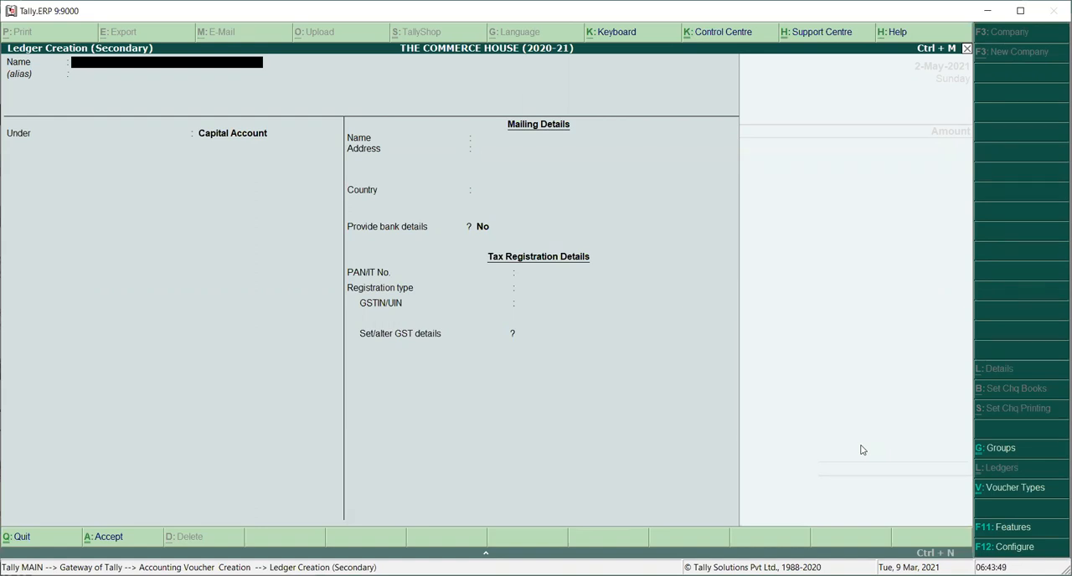
{"action": "type", "text": "Salary a/c"}
{"action": "key", "text": "Return"}
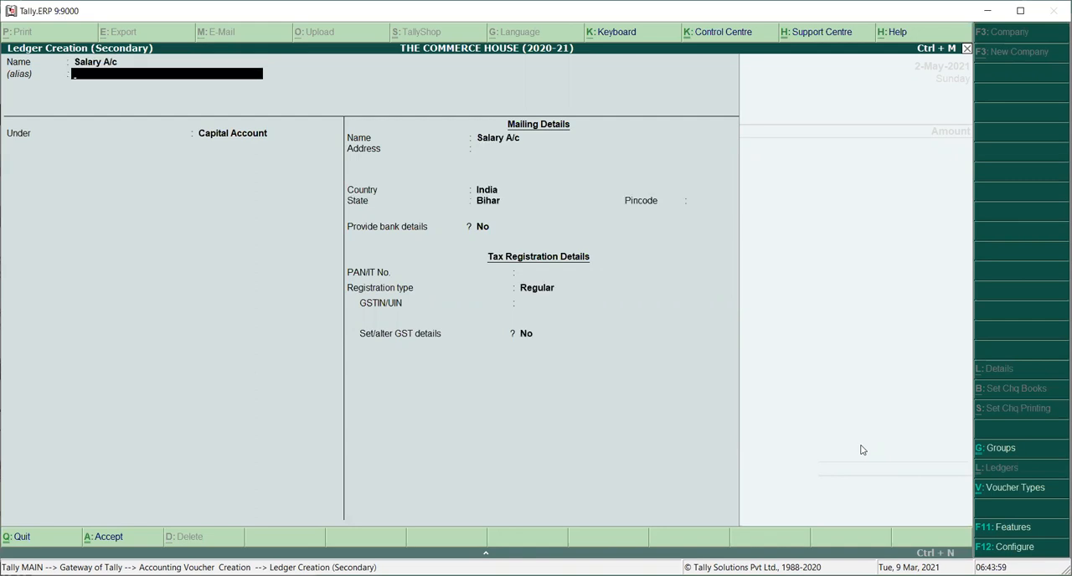
Step: Place the Salary A/c ledger under Indirect Expenses, set GST to Not Applicable, and save the ledger
{"action": "key", "text": "Return"}
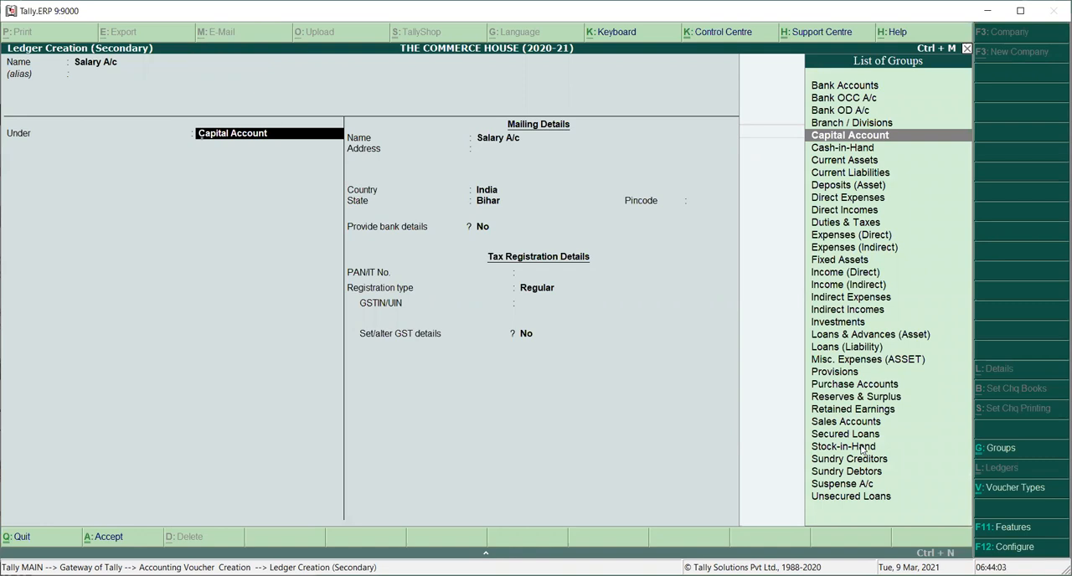
{"action": "type", "text": "I"}
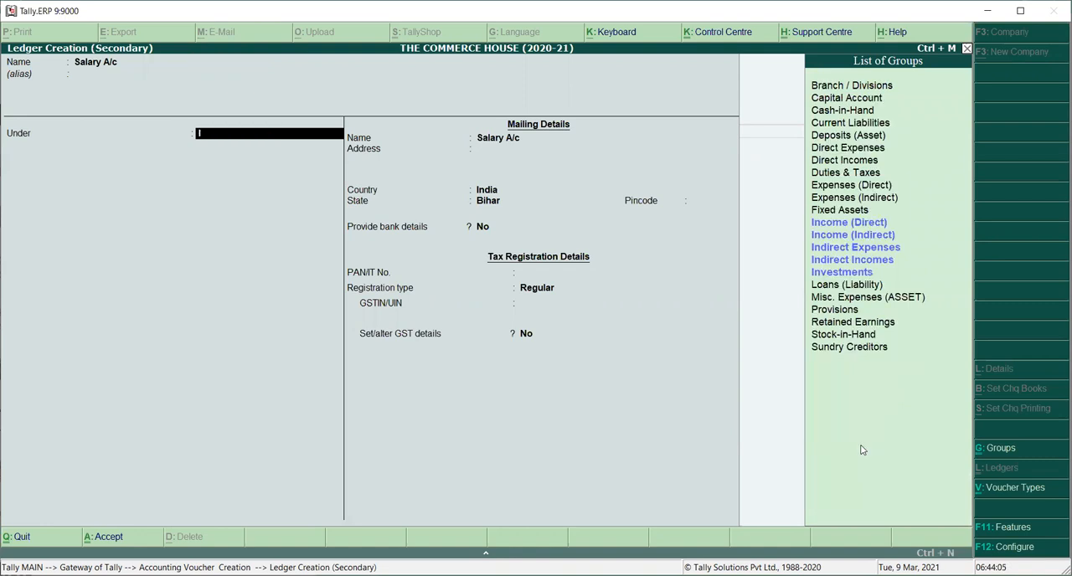
{"action": "key", "text": "Down"}
{"action": "key", "text": "Down"}
{"action": "key", "text": "Down"}
{"action": "key", "text": "Return"}
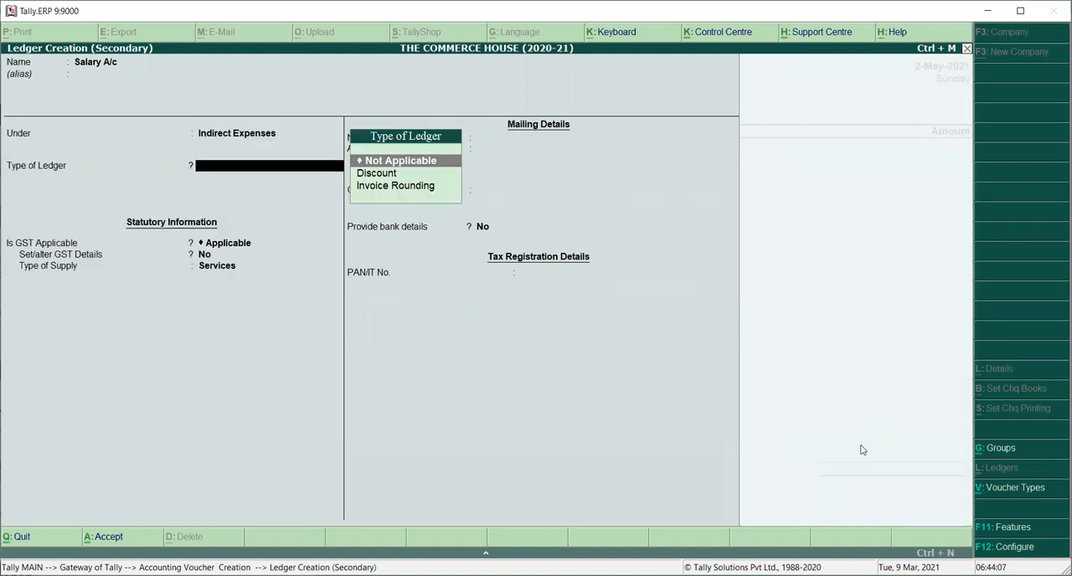
{"action": "key", "text": "Return"}
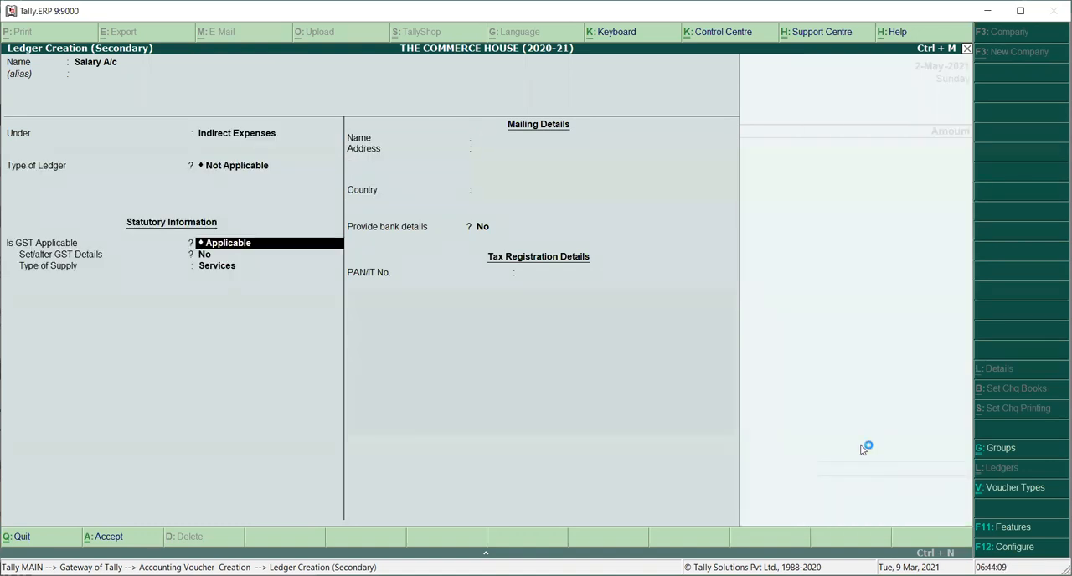
{"action": "type", "text": "No"}
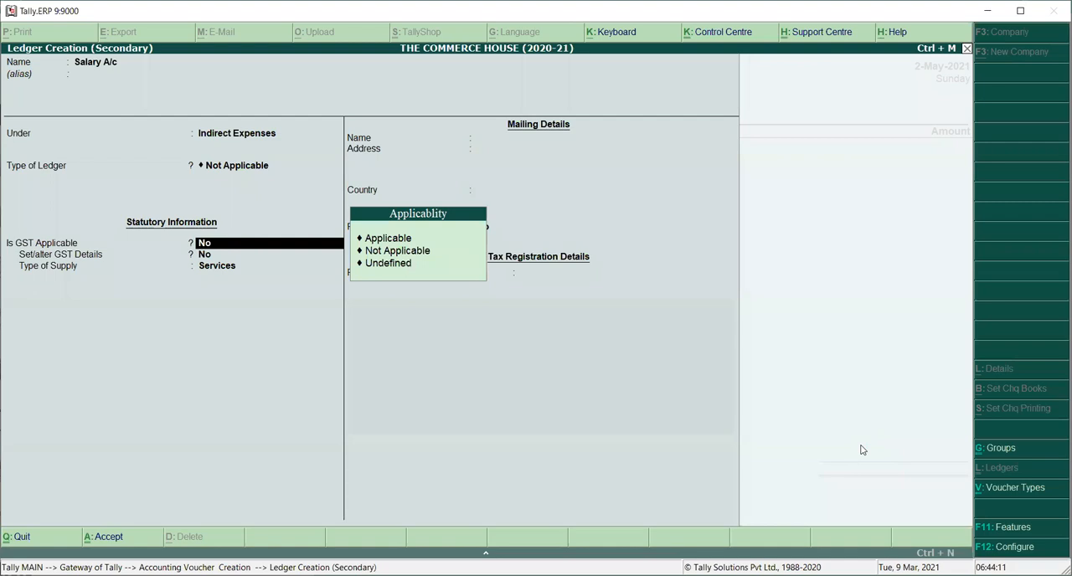
{"action": "key", "text": "Return"}
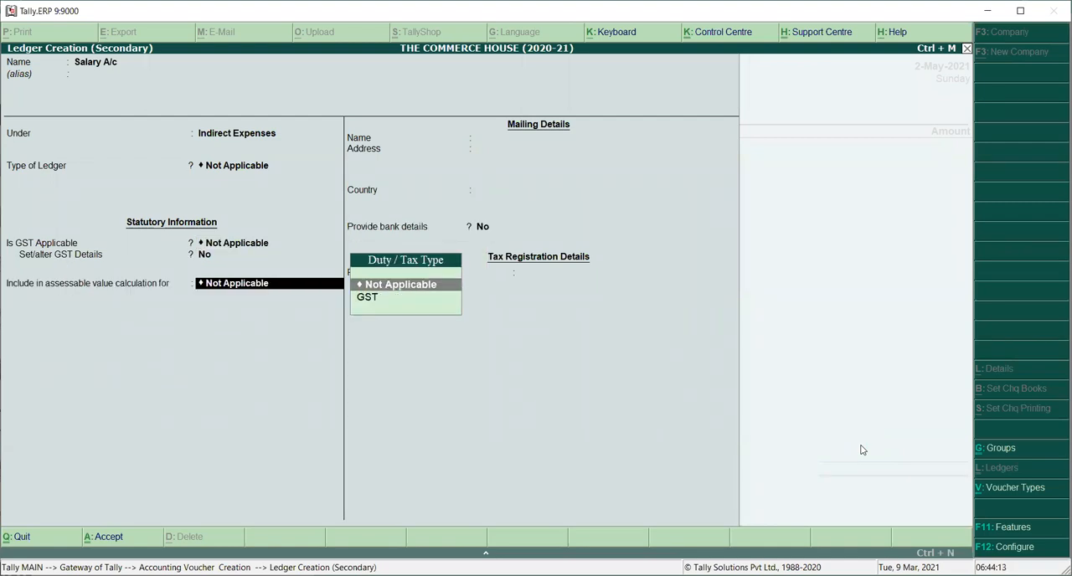
{"action": "key", "text": "Return"}
{"action": "key", "text": "Return"}
{"action": "key", "text": "Return"}
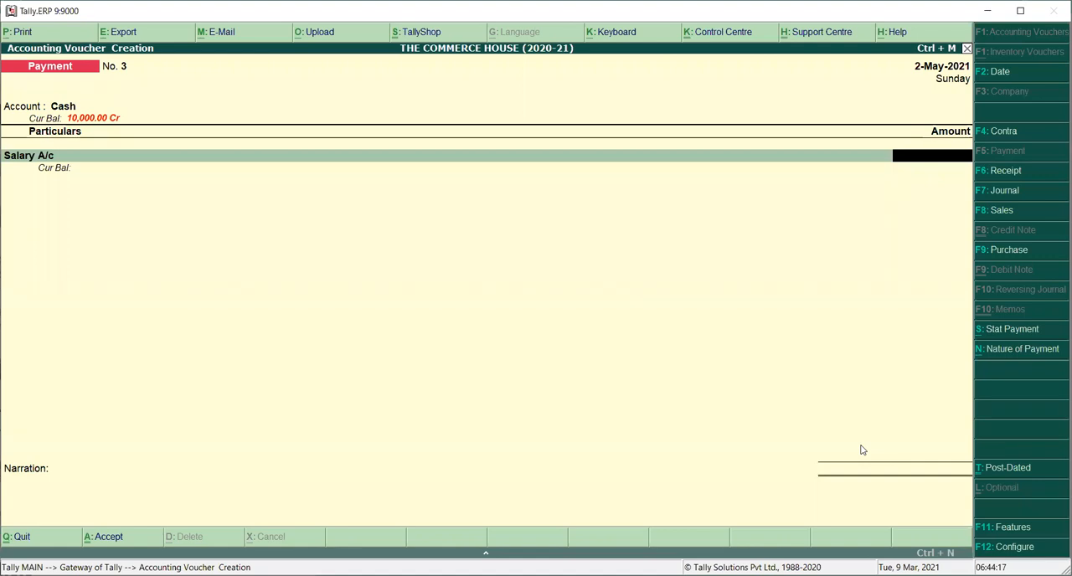
Step: Change the payment voucher's date to 1-Apr-2021 and enter 10000 as the Salary A/c amount
{"action": "key", "text": "F2"}
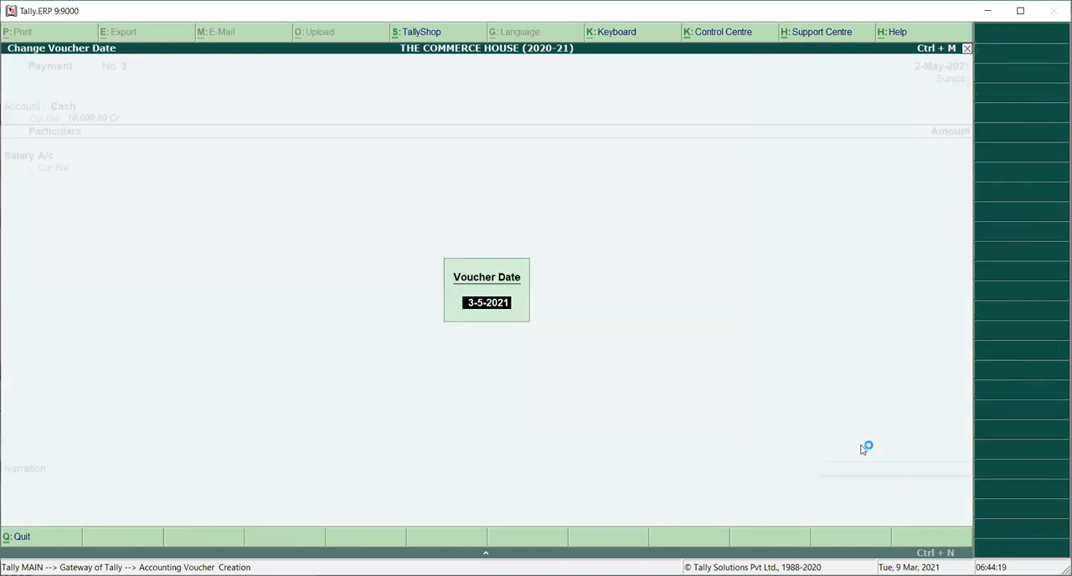
{"action": "type", "text": "01.04"}
{"action": "key", "text": "Return"}
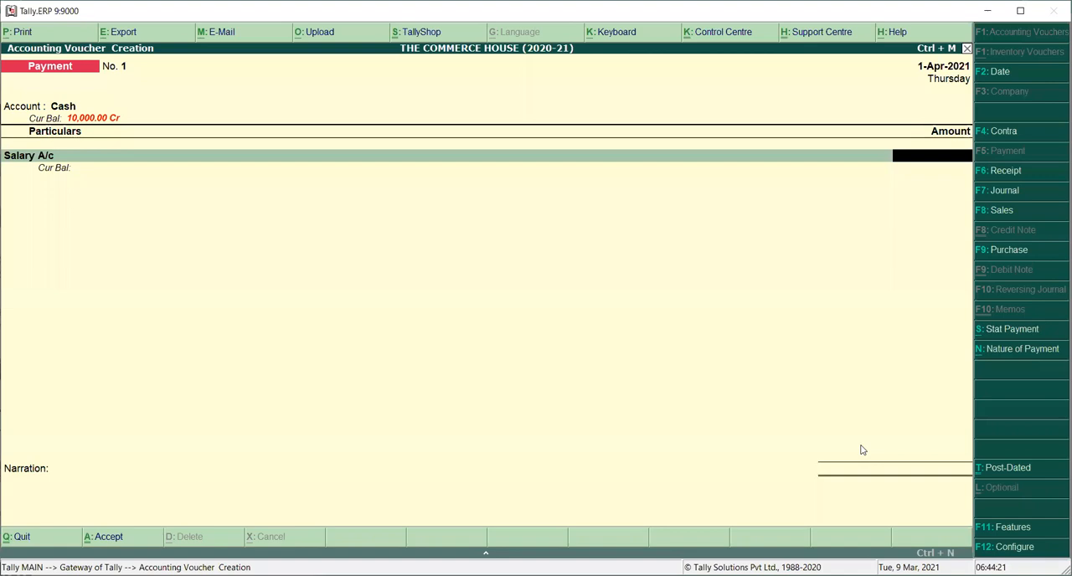
{"action": "type", "text": "10000"}
{"action": "key", "text": "Return"}
{"action": "key", "text": "Return"}
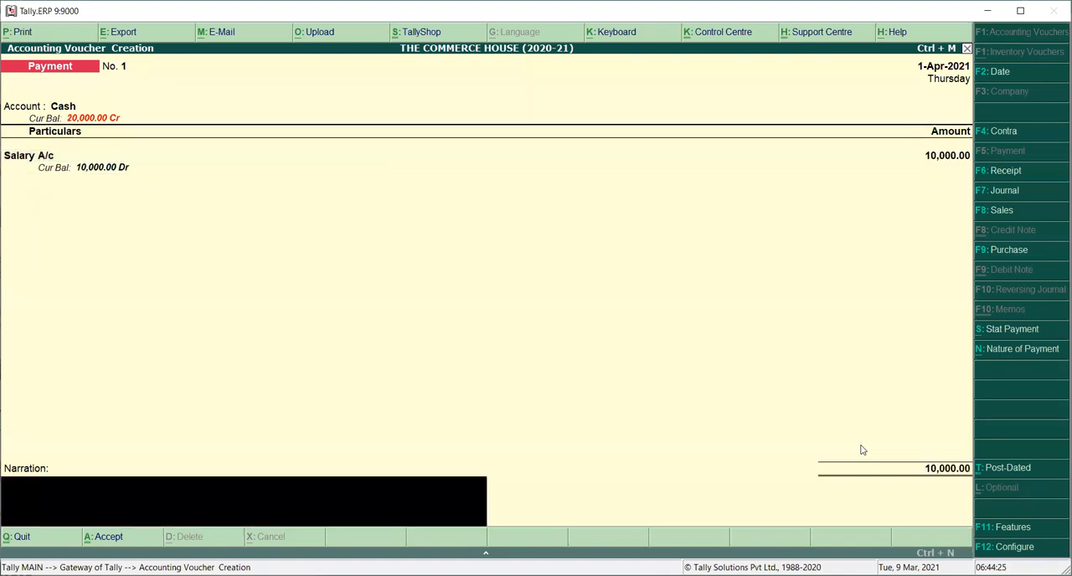
Step: Add the narration "being salary paid for the month of april 2021 as advance" and save the payment voucher
{"action": "type", "text": "being salary paid for"}
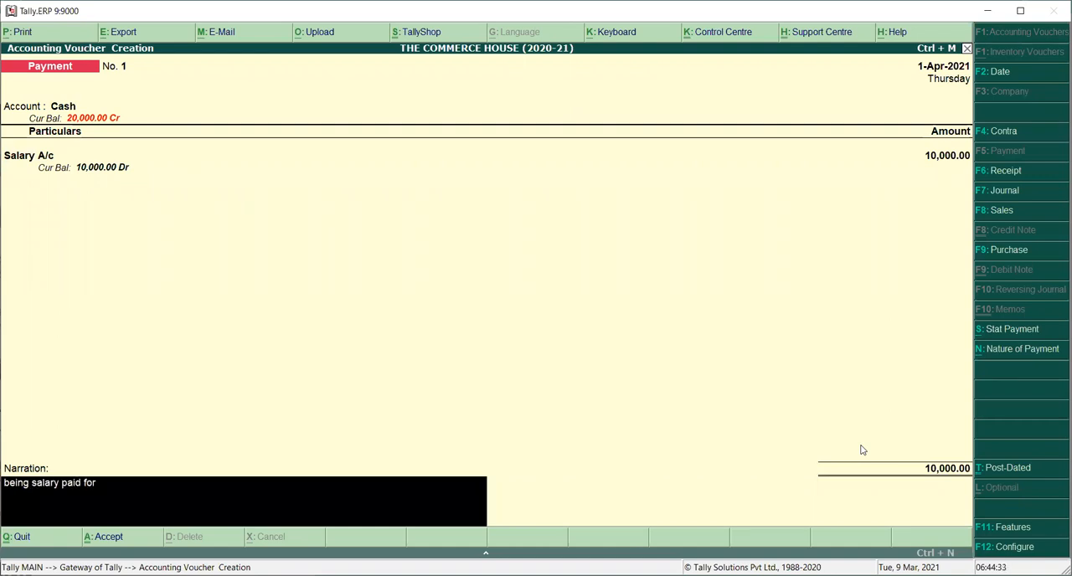
{"action": "type", "text": " the month of april 20"}
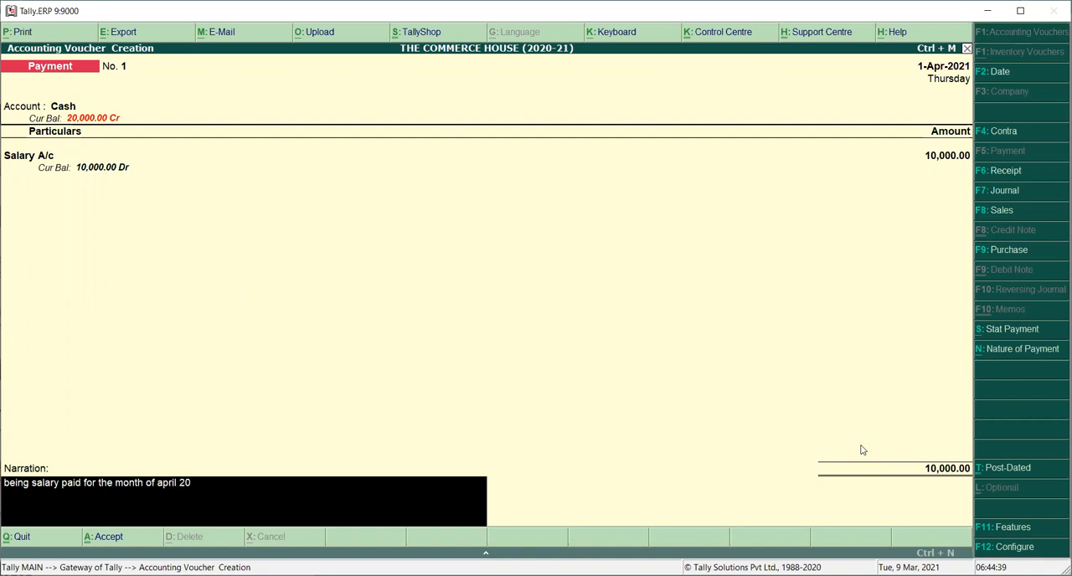
{"action": "type", "text": "21 as advance"}
{"action": "key", "text": "Return"}
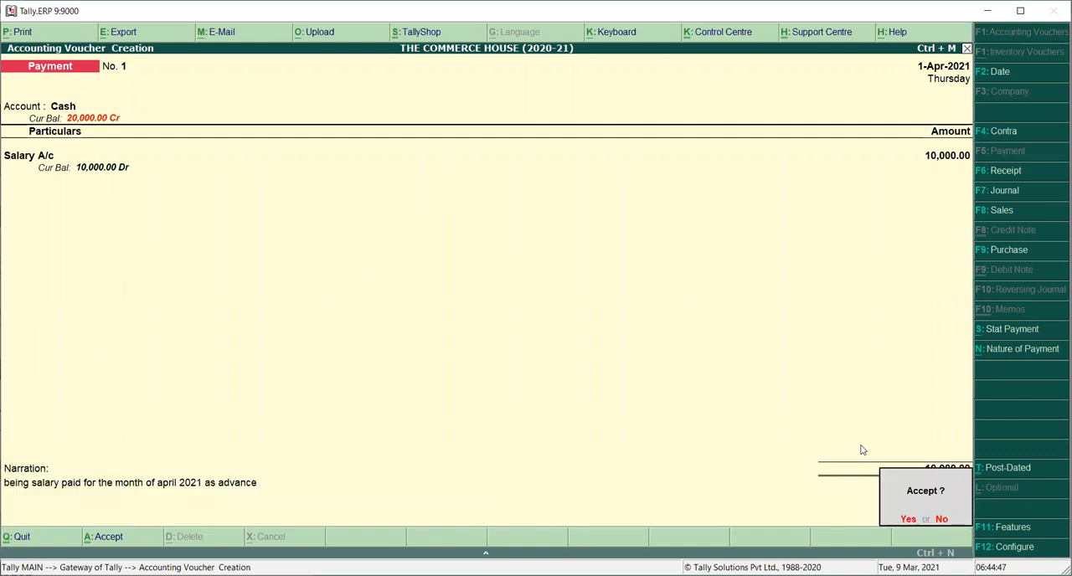
{"action": "key", "text": "Return"}
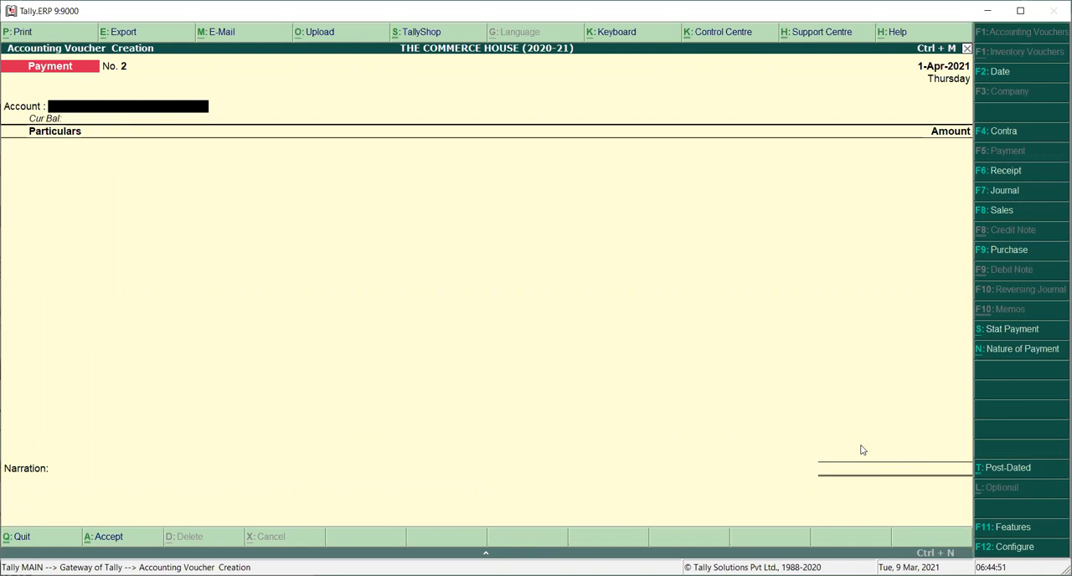
Step: Date the new payment voucher 2-May-2021 and set its account to Cash
{"action": "key", "text": "F2"}
{"action": "type", "text": "0"}
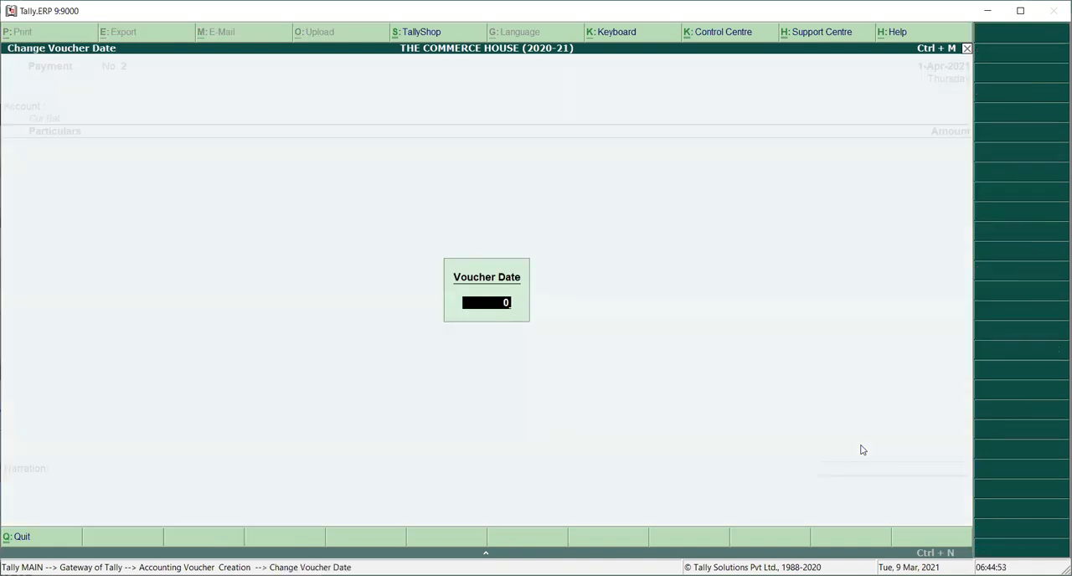
{"action": "type", "text": "2.05.21"}
{"action": "key", "text": "Return"}
{"action": "type", "text": "ca"}
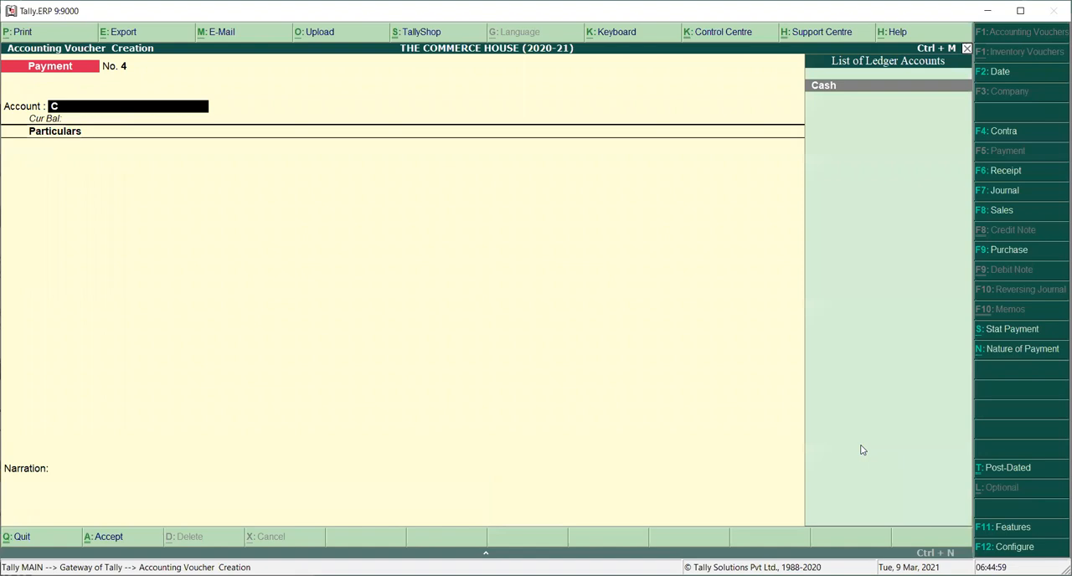
{"action": "key", "text": "Return"}
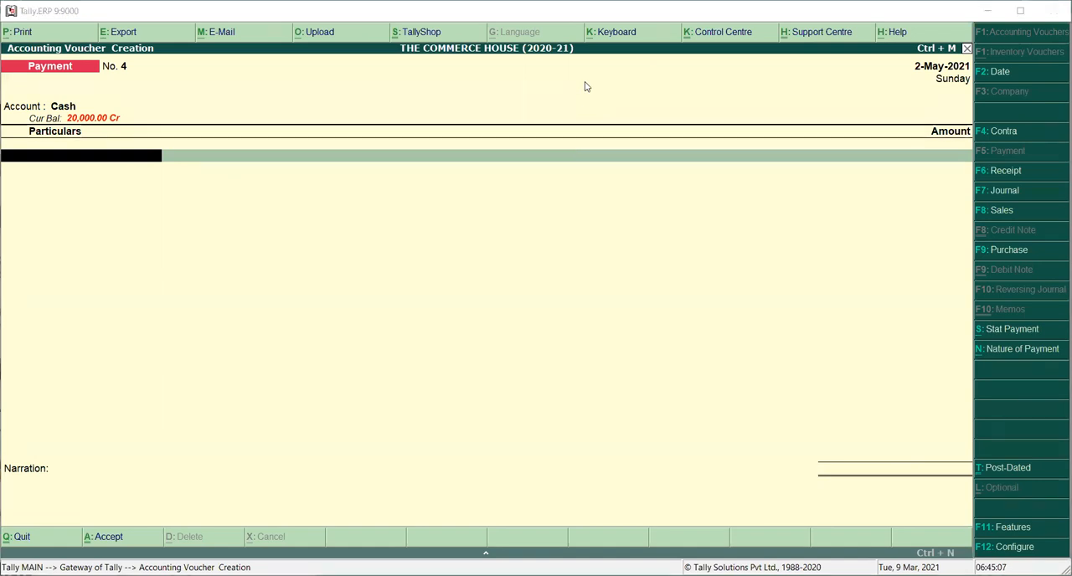
Step: Enter Salary A/c in the voucher's particulars with an amount of 10000
{"action": "left_click", "coordinate": [277, 160]}
{"action": "type", "text": "S"}
{"action": "key", "text": "Up"}
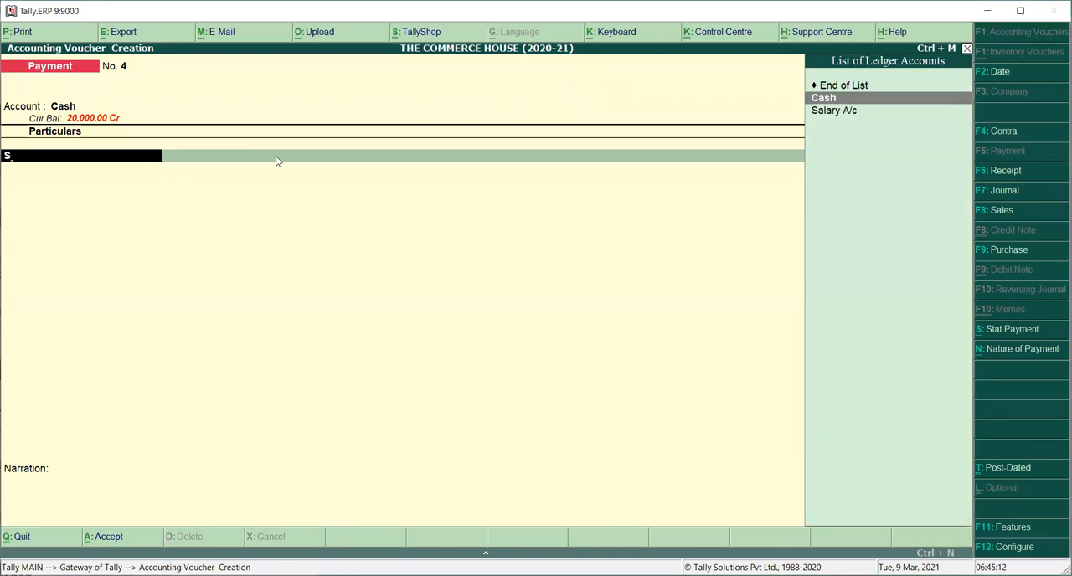
{"action": "key", "text": "Down"}
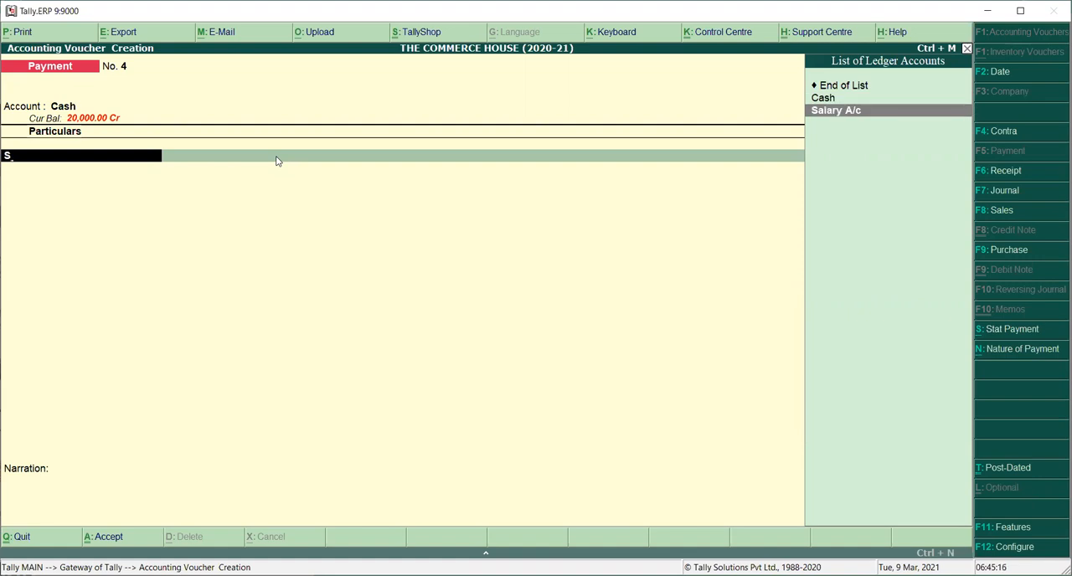
{"action": "key", "text": "Return"}
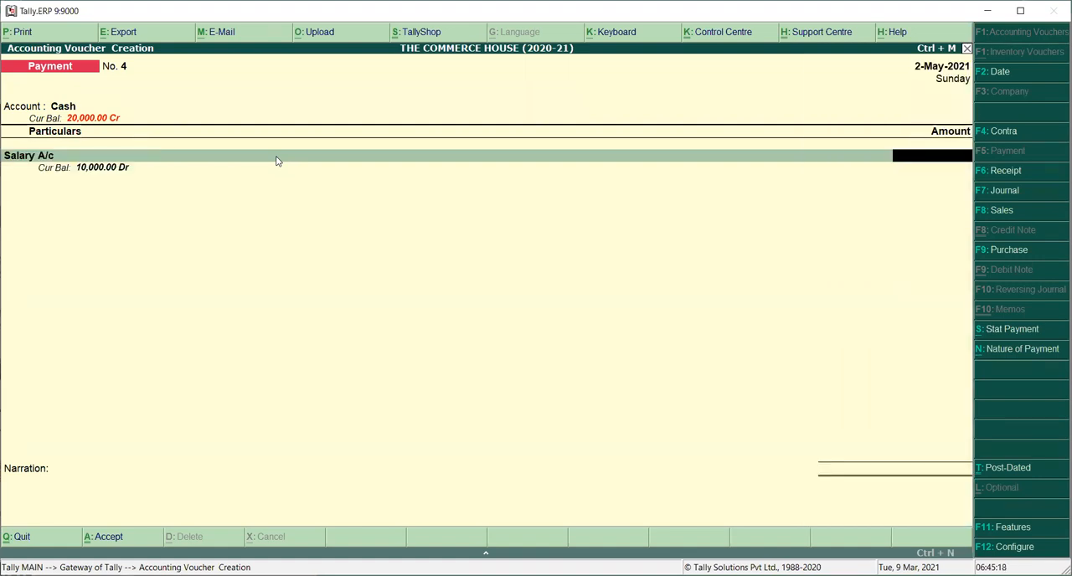
{"action": "type", "text": "10000"}
{"action": "key", "text": "Return"}
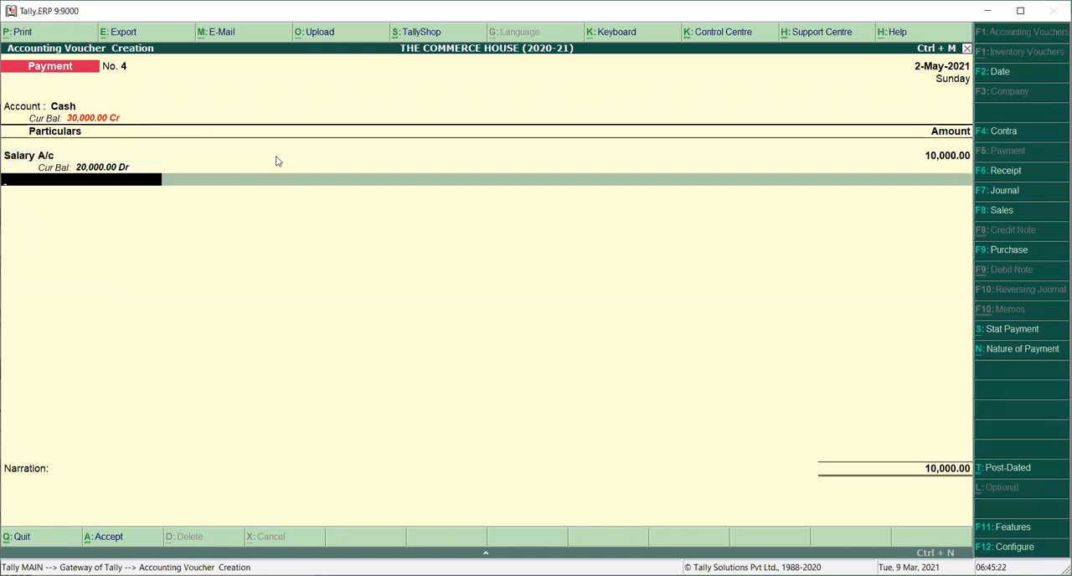
{"action": "key", "text": "Return"}
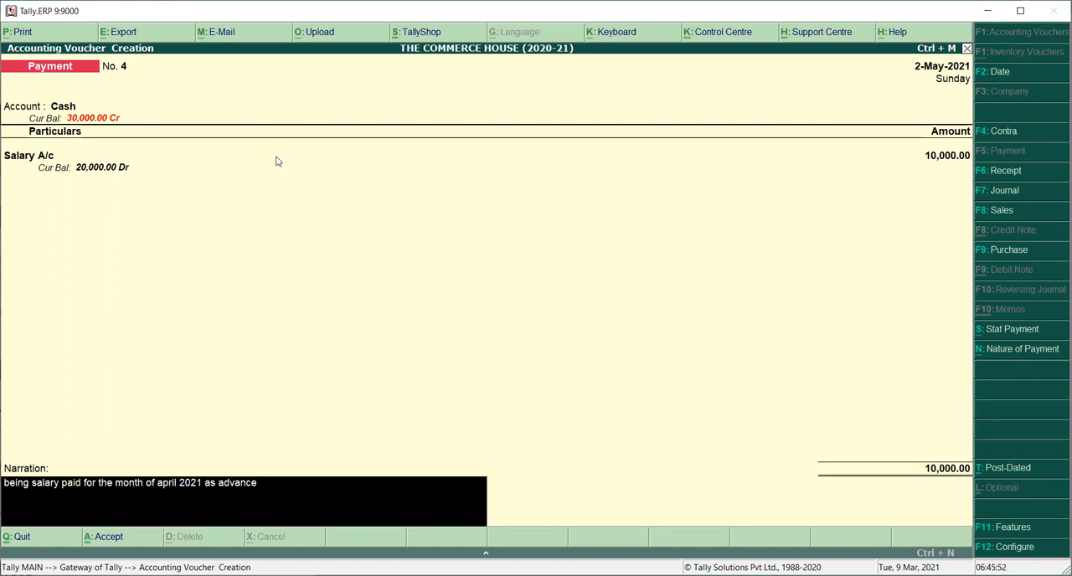
Step: Edit the narration to "being salary paid for the month of may 2021" and save the payment voucher
{"action": "key", "text": "BackSpace"}
{"action": "key", "text": "BackSpace"}
{"action": "key", "text": "BackSpace"}
{"action": "key", "text": "BackSpace"}
{"action": "key", "text": "BackSpace"}
{"action": "key", "text": "BackSpace"}
{"action": "key", "text": "BackSpace"}
{"action": "key", "text": "BackSpace"}
{"action": "key", "text": "BackSpace"}
{"action": "key", "text": "BackSpace"}
{"action": "key", "text": "BackSpace"}
{"action": "key", "text": "BackSpace"}
{"action": "key", "text": "BackSpace"}
{"action": "key", "text": "BackSpace"}
{"action": "key", "text": "BackSpace"}
{"action": "key", "text": "BackSpace"}
{"action": "key", "text": "BackSpace"}
{"action": "key", "text": "BackSpace"}
{"action": "key", "text": "BackSpace"}
{"action": "type", "text": "march"}
{"action": "key", "text": "BackSpace"}
{"action": "key", "text": "BackSpace"}
{"action": "key", "text": "BackSpace"}
{"action": "key", "text": "BackSpace"}
{"action": "type", "text": "ay"}
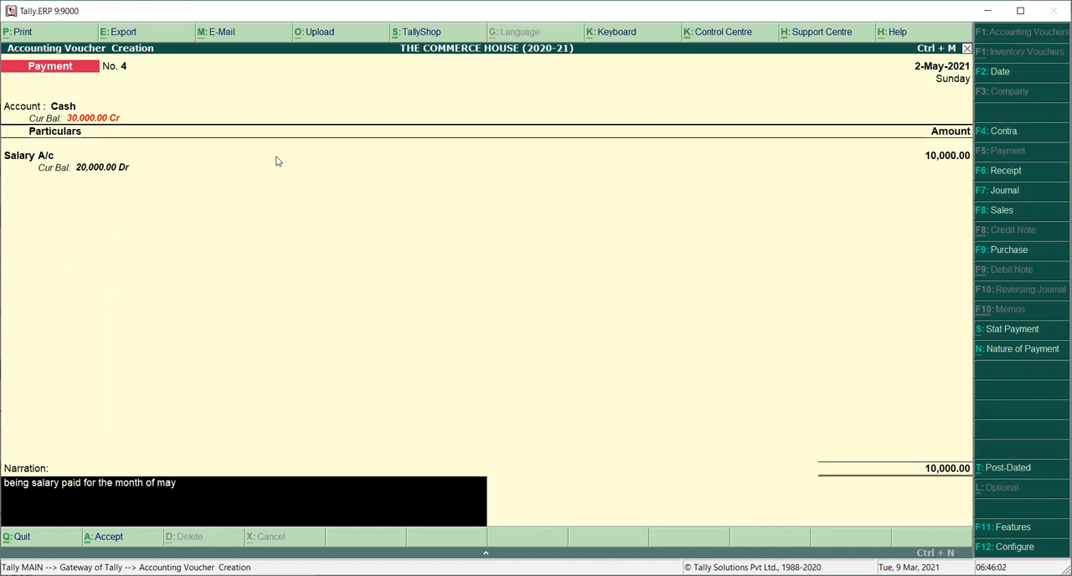
{"action": "type", "text": " 2021"}
{"action": "key", "text": "Return"}
{"action": "key", "text": "y"}
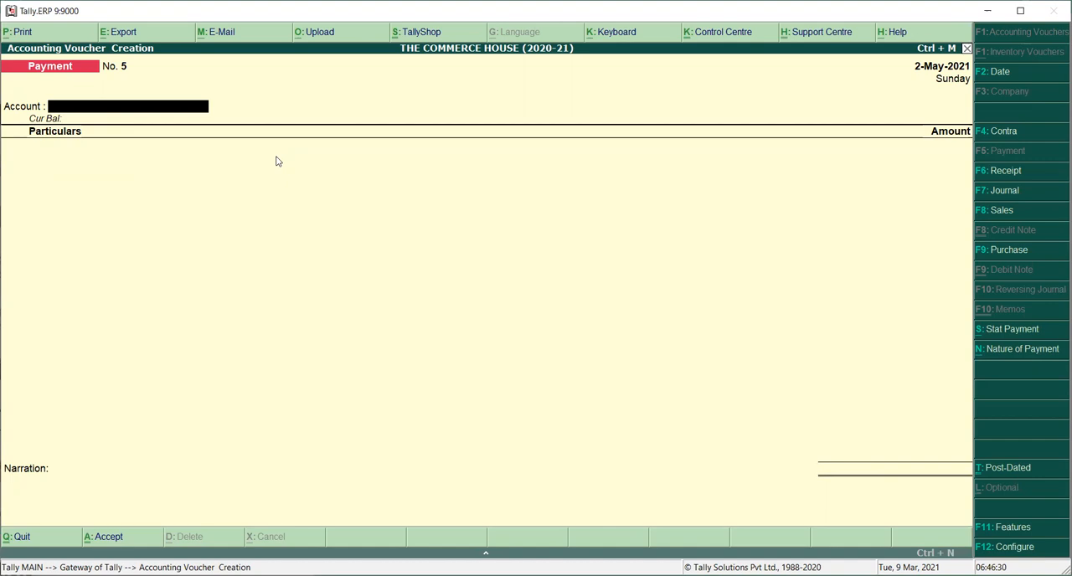
Step: Start a new ledger from the payment voucher's account, named Canara Bank followed by a hyphen and the shortened account number
{"action": "type", "text": "C"}
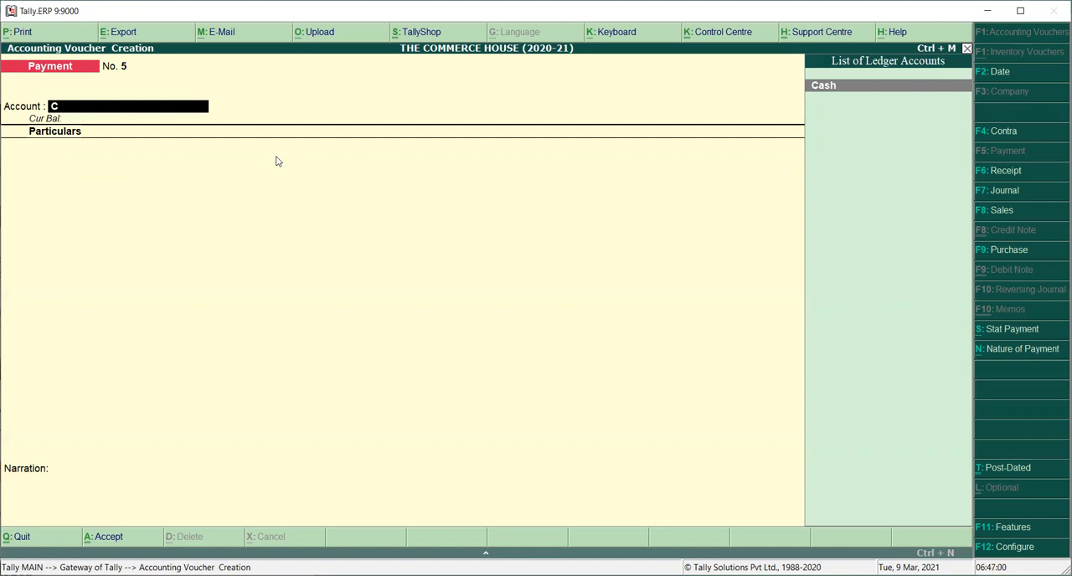
{"action": "key", "text": "alt+c"}
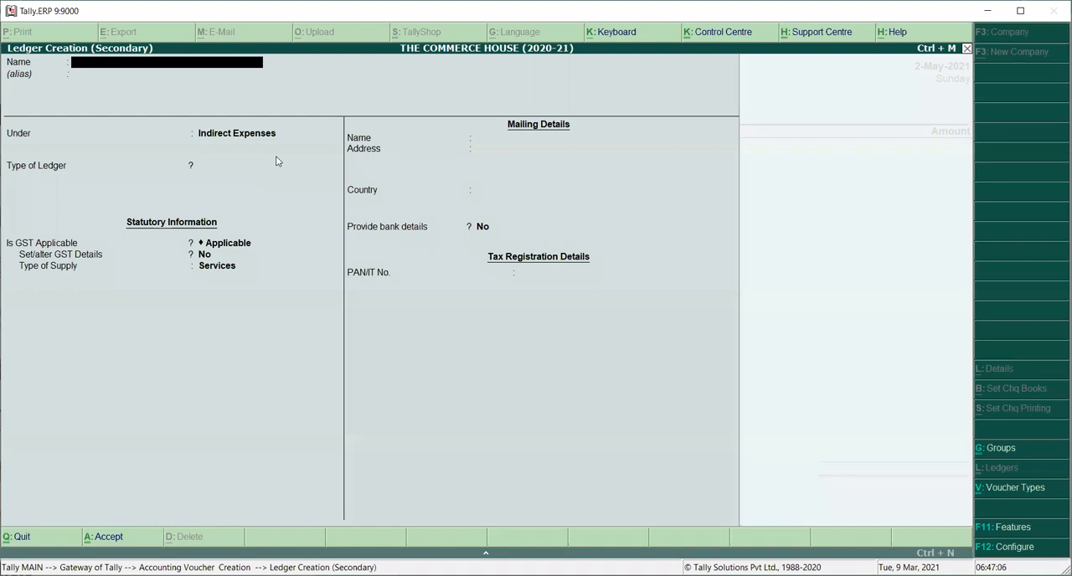
{"action": "type", "text": "Canara Bank-12345678"}
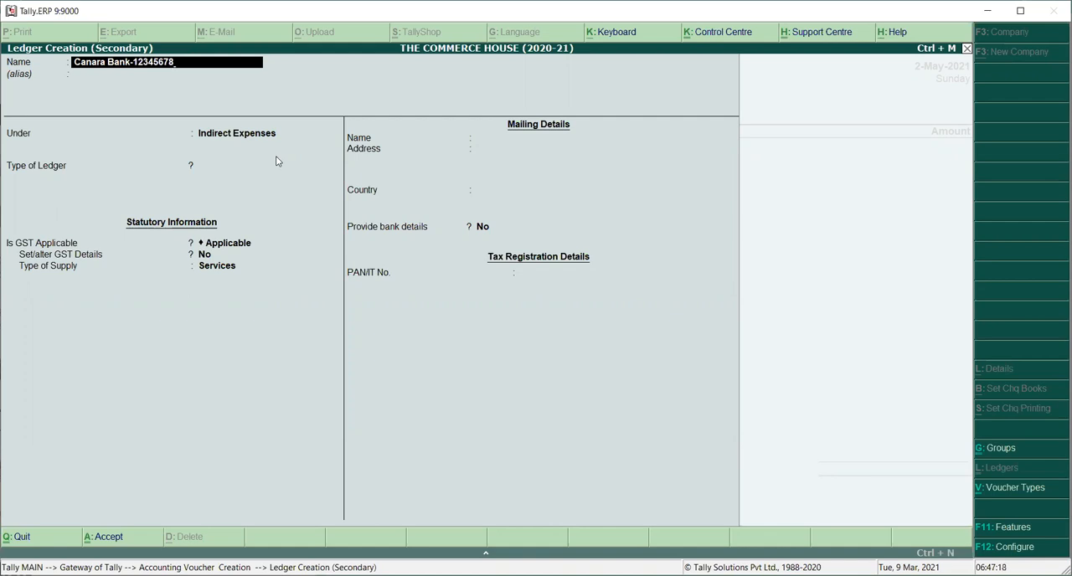
{"action": "key", "text": "BackSpace"}
{"action": "key", "text": "BackSpace"}
{"action": "key", "text": "BackSpace"}
{"action": "key", "text": "BackSpace"}
{"action": "key", "text": "BackSpace"}
{"action": "key", "text": "BackSpace"}
{"action": "type", "text": "34"}
{"action": "key", "text": "Return"}
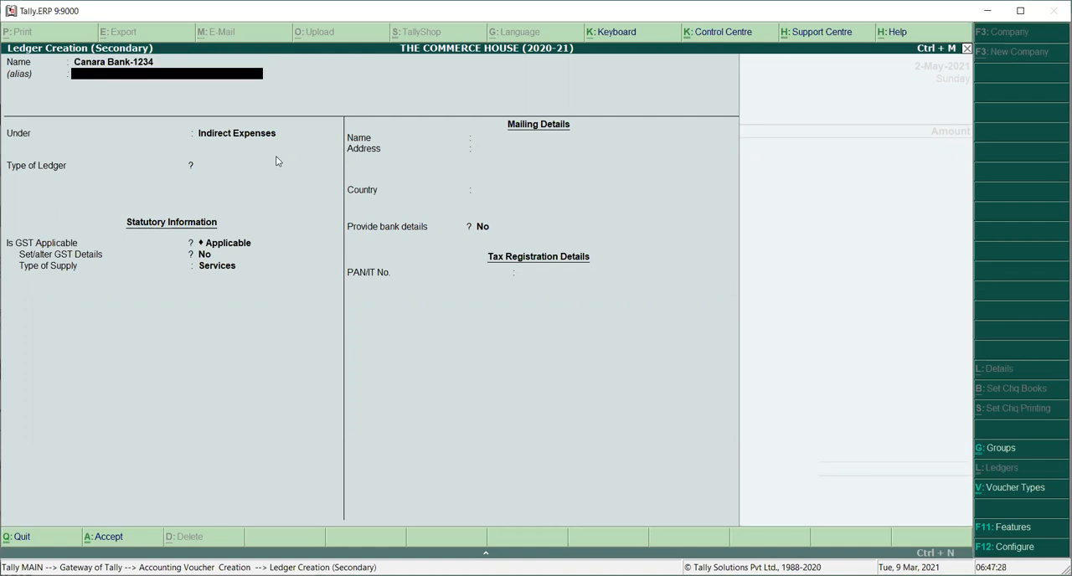
Step: Leave the new Canara Bank ledger's alias blank and group the ledger under Bank Accounts
{"action": "key", "text": "Return"}
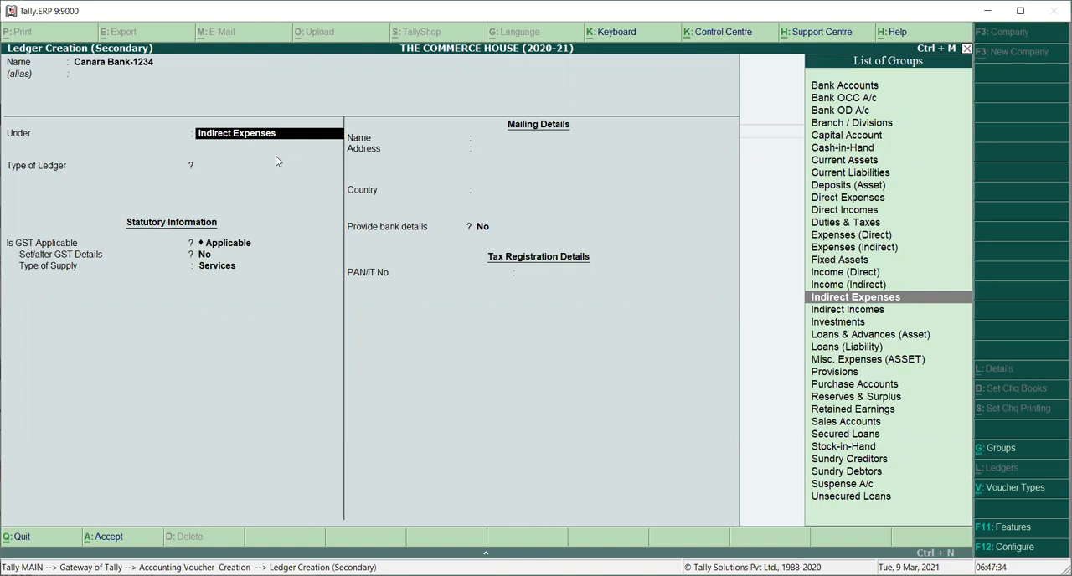
{"action": "key", "text": "Up"}
{"action": "key", "text": "Up"}
{"action": "key", "text": "Up"}
{"action": "key", "text": "Up"}
{"action": "key", "text": "Up"}
{"action": "key", "text": "Up"}
{"action": "key", "text": "Up"}
{"action": "key", "text": "Up"}
{"action": "key", "text": "Up"}
{"action": "key", "text": "Up"}
{"action": "key", "text": "Up"}
{"action": "key", "text": "Up"}
{"action": "key", "text": "Up"}
{"action": "key", "text": "Up"}
{"action": "key", "text": "Up"}
{"action": "key", "text": "Up"}
{"action": "key", "text": "Up"}
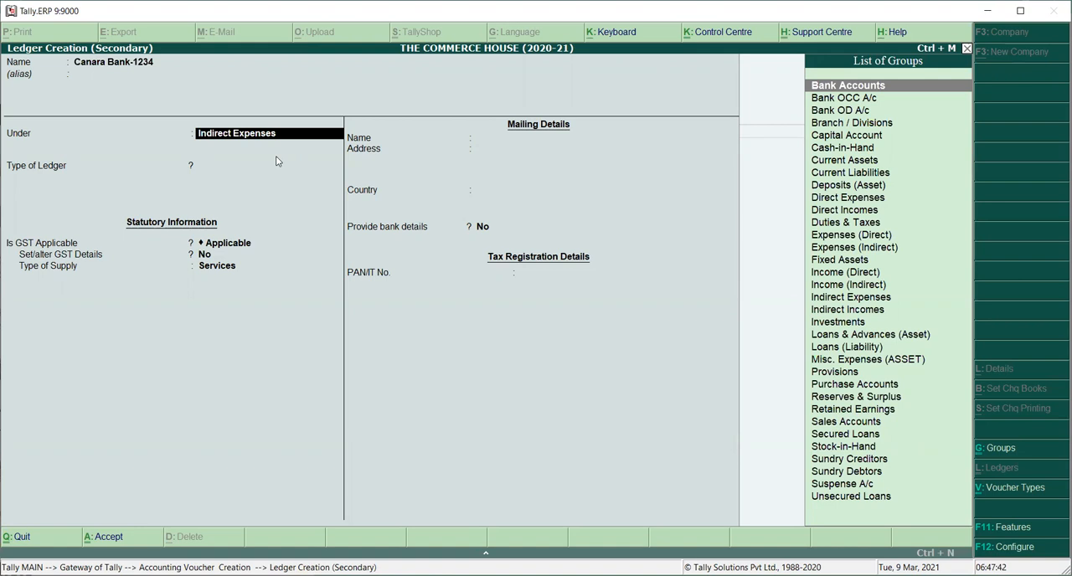
{"action": "key", "text": "Return"}
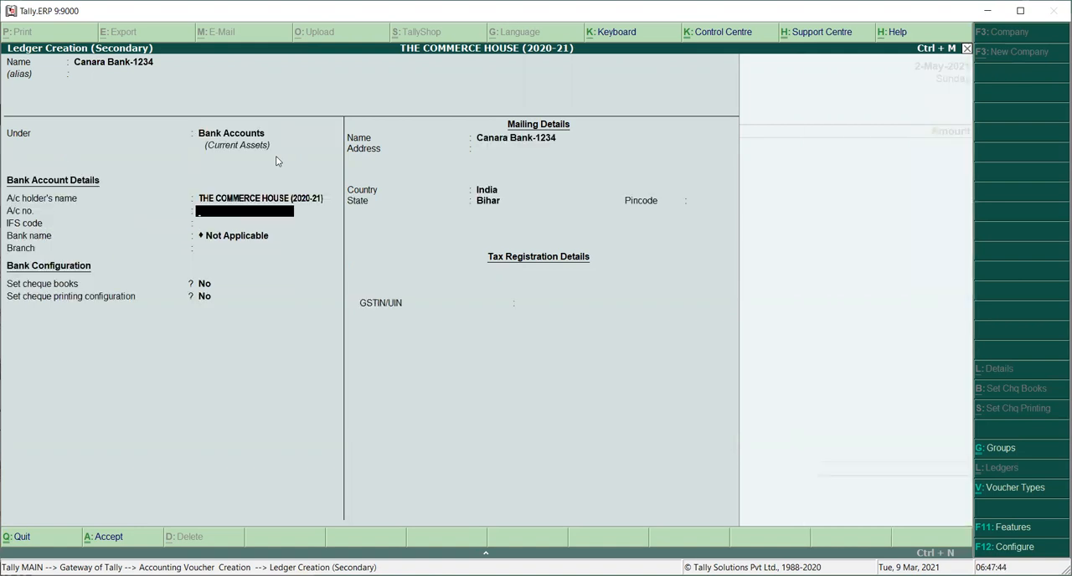
Step: Enter the bank account number and the IFS code CNRB0231412, leaving the bank name as Not Applicable
{"action": "type", "text": "123456789101112"}
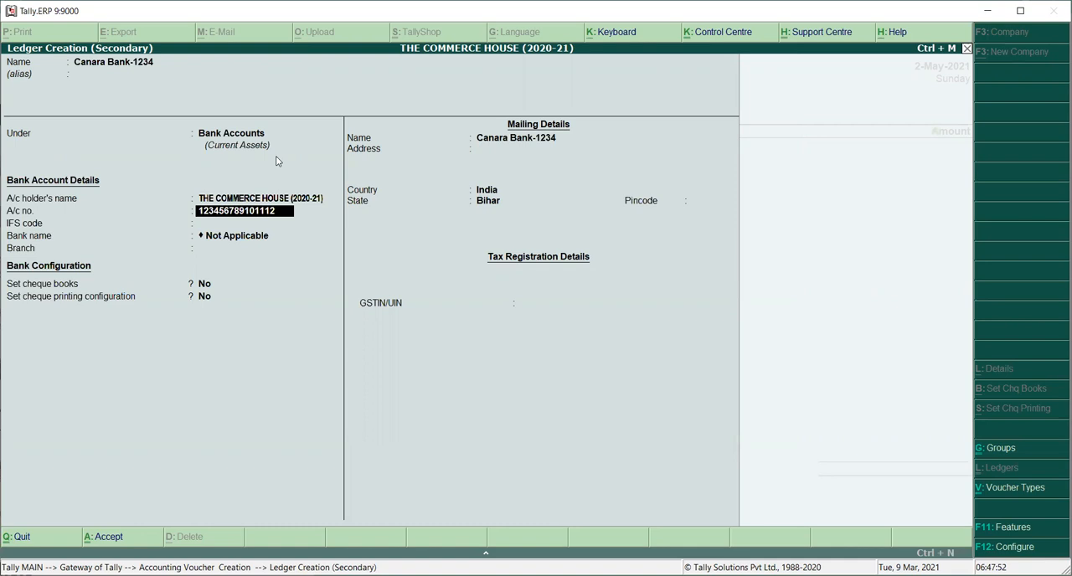
{"action": "key", "text": "Return"}
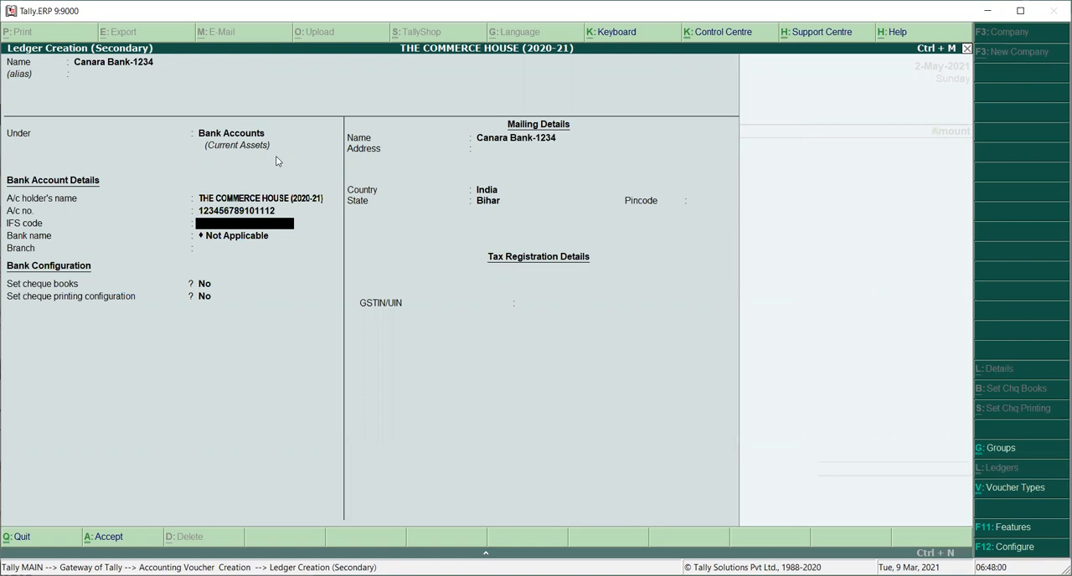
{"action": "type", "text": "CNRB02314"}
{"action": "type", "text": "12"}
{"action": "key", "text": "Return"}
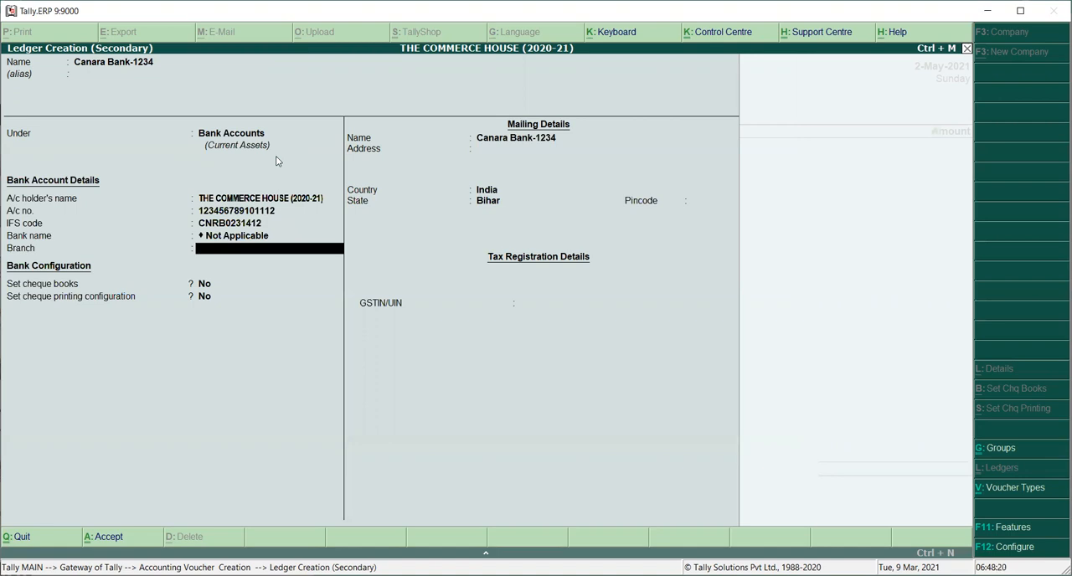
Step: Set the bank ledger's branch to Motihari and keep cheque books and cheque printing configuration at No
{"action": "type", "text": "Motihari"}
{"action": "key", "text": "Return"}
{"action": "key", "text": "Return"}
{"action": "key", "text": "Return"}
{"action": "key", "text": "Return"}
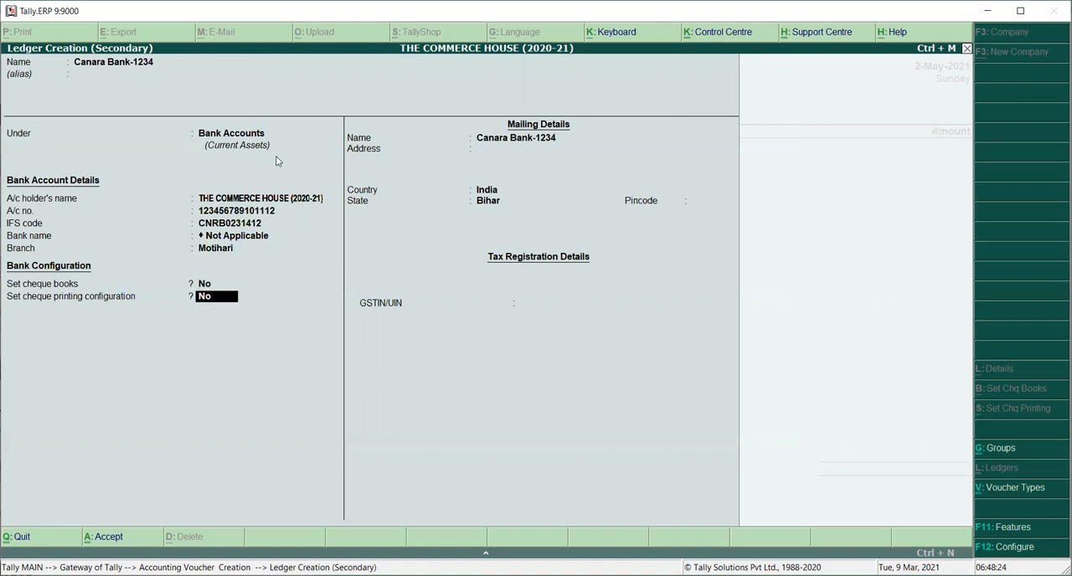
Step: Fill in the bank ledger's mailing address and pincode, leave GSTIN/UIN blank, and save the ledger
{"action": "type", "text": "Bank Road Road"}
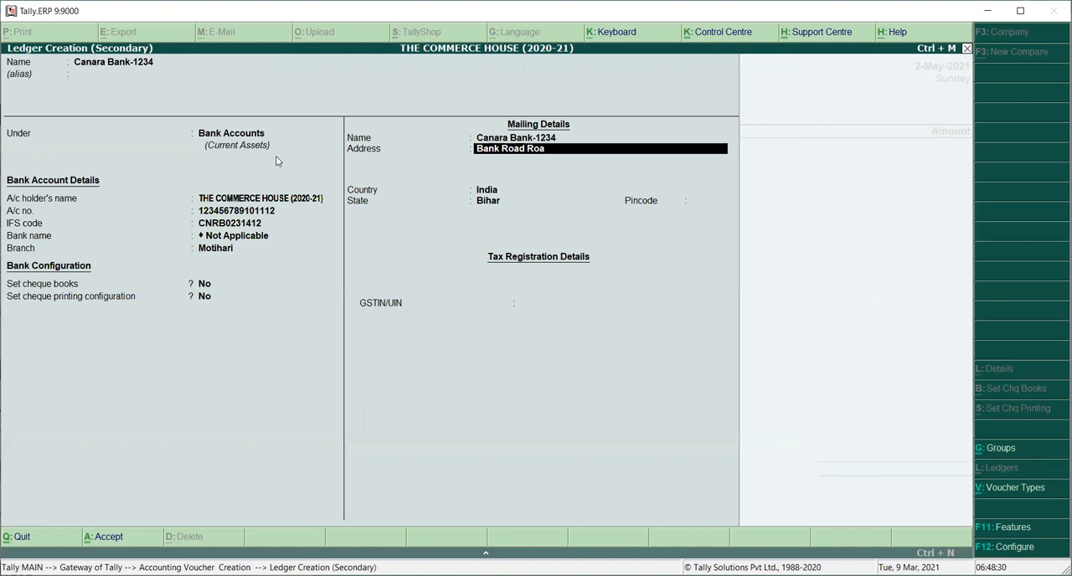
{"action": "key", "text": "Return"}
{"action": "type", "text": "Motihari"}
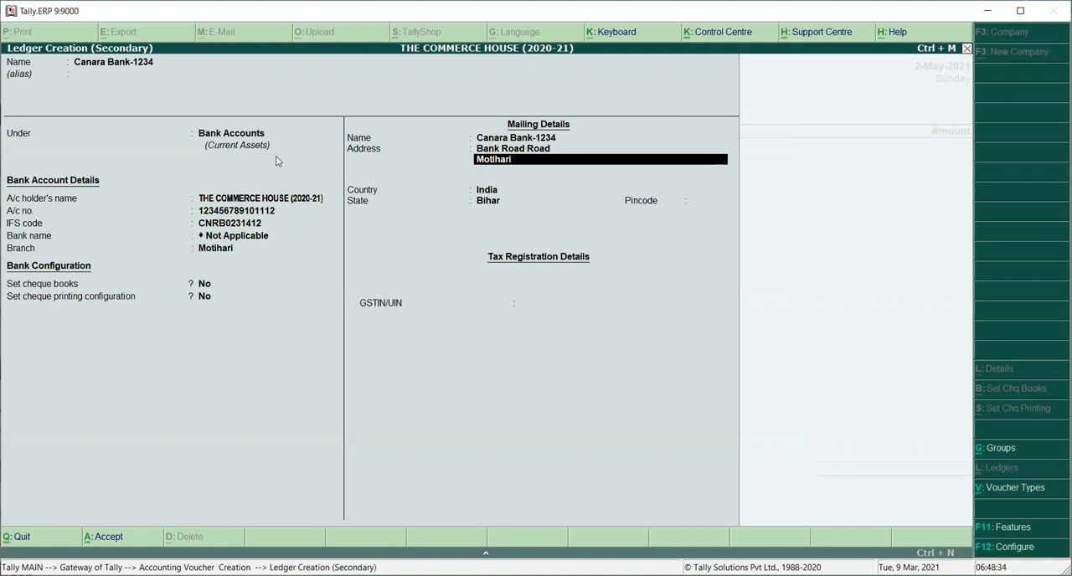
{"action": "key", "text": "Return"}
{"action": "key", "text": "Return"}
{"action": "key", "text": "Return"}
{"action": "key", "text": "Return"}
{"action": "type", "text": "845401"}
{"action": "key", "text": "Return"}
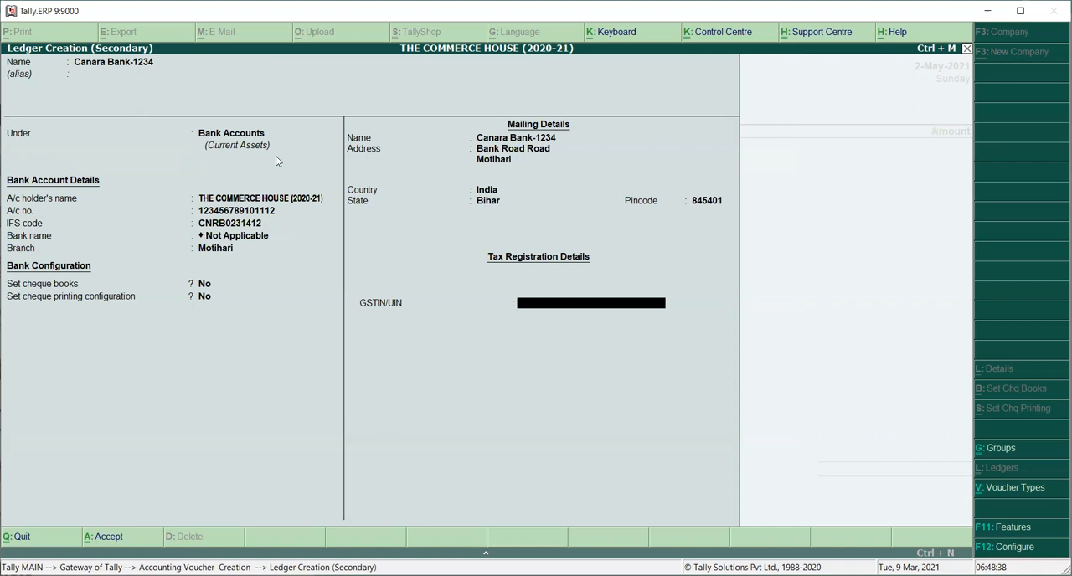
{"action": "key", "text": "Return"}
{"action": "key", "text": "Return"}
{"action": "key", "text": "Return"}
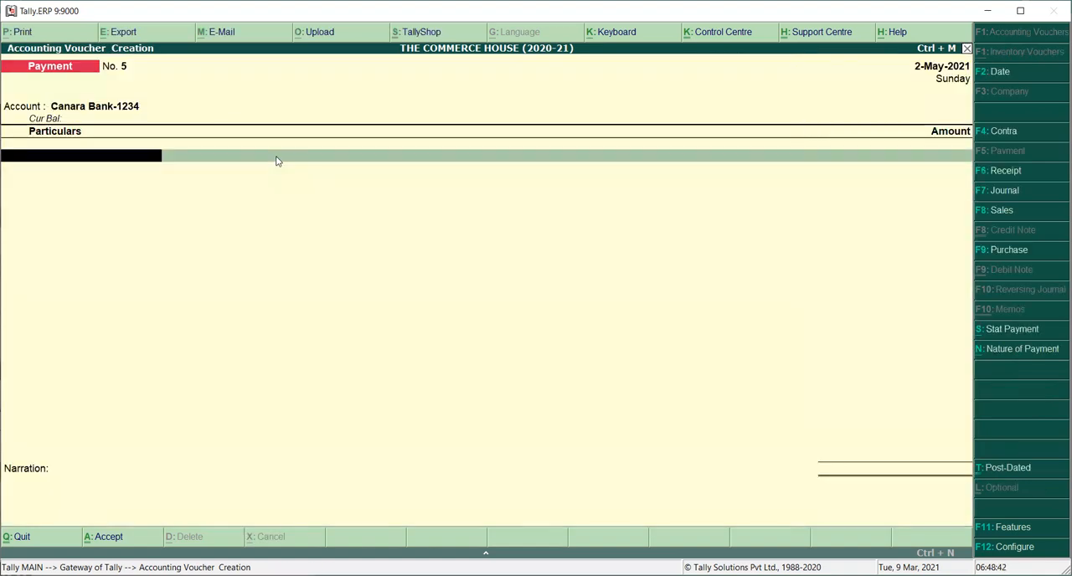
Step: Examine the ledgers available for the payment voucher's account and keep the Canara Bank ledger selected
{"action": "key", "text": "BackSpace"}
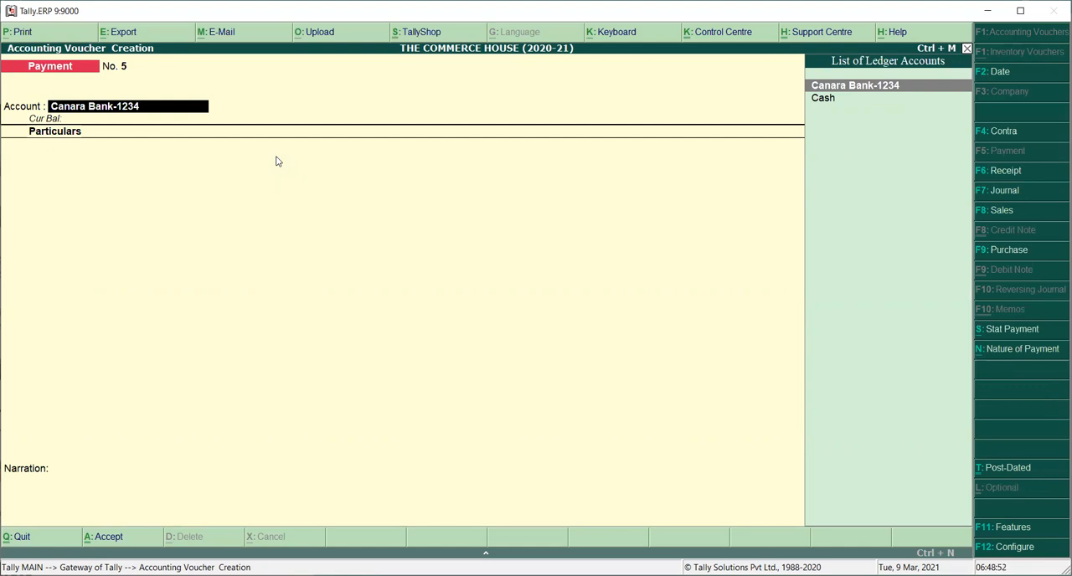
{"action": "left_click", "coordinate": [876, 91]}
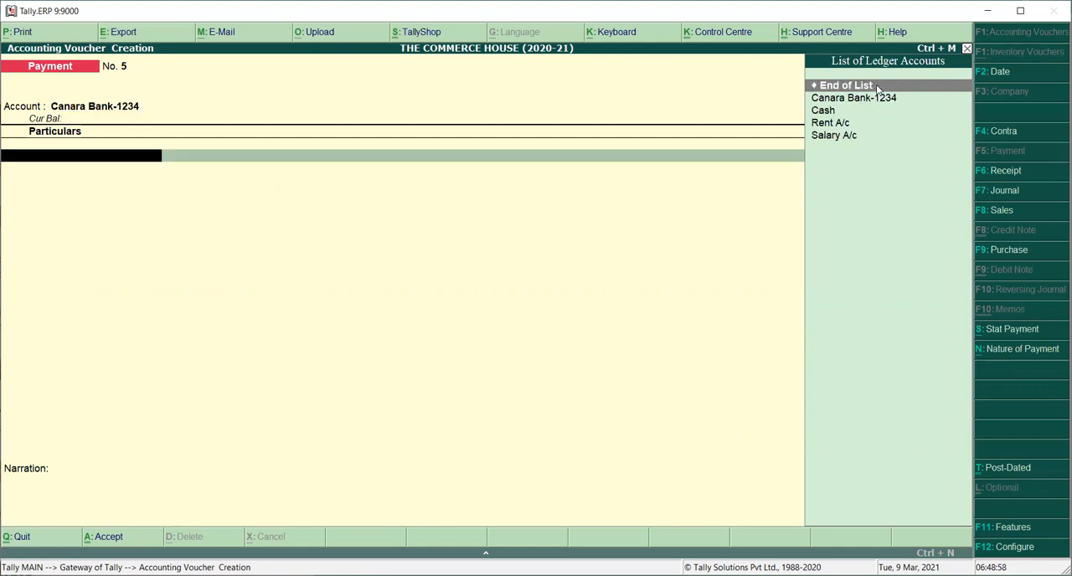
{"action": "key", "text": "BackSpace"}
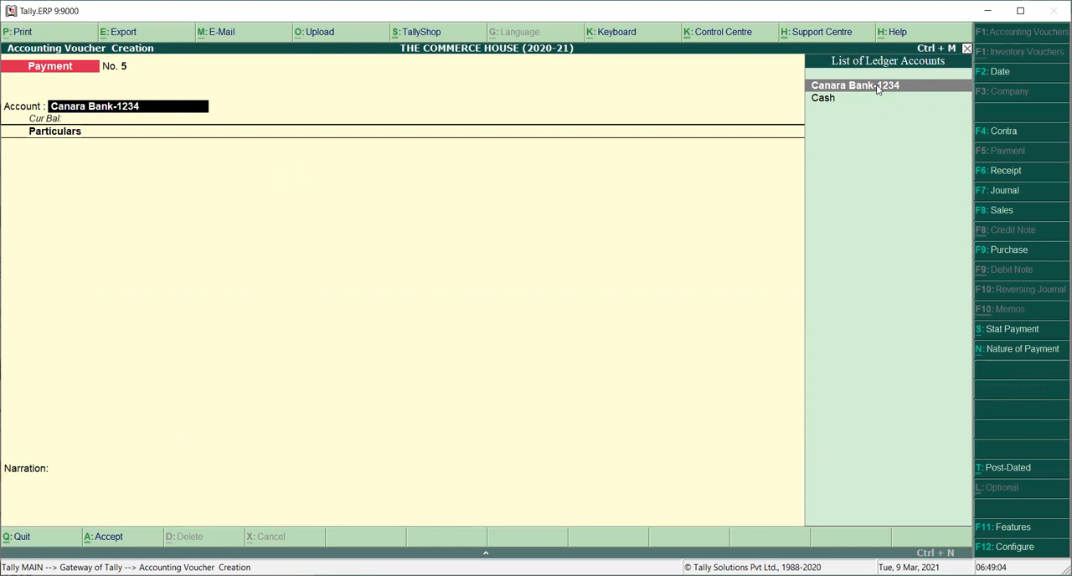
{"action": "key", "text": "Down"}
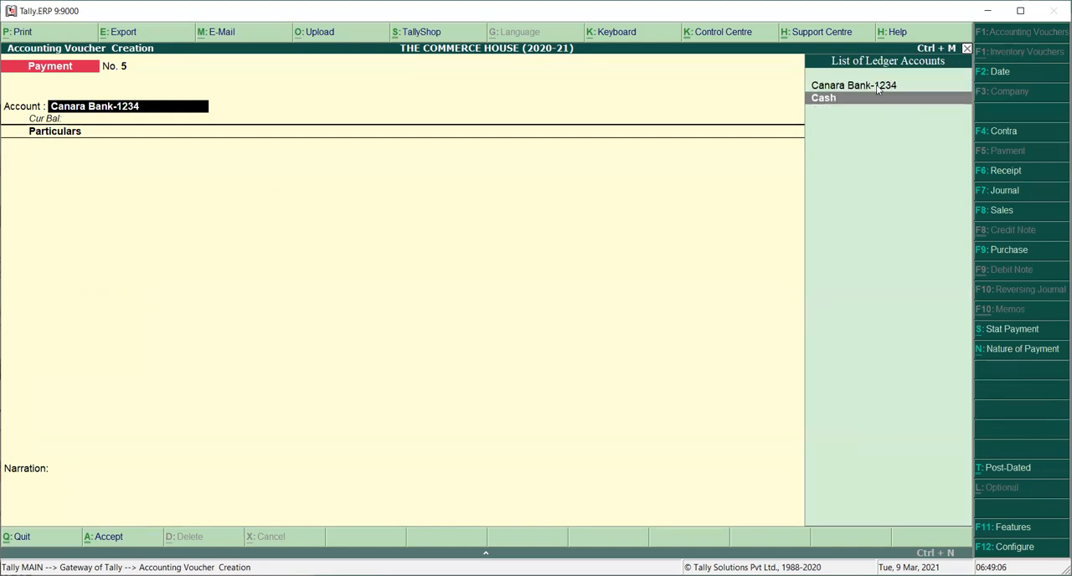
{"action": "key", "text": "Up"}
{"action": "key", "text": "Down"}
{"action": "key", "text": "Up"}
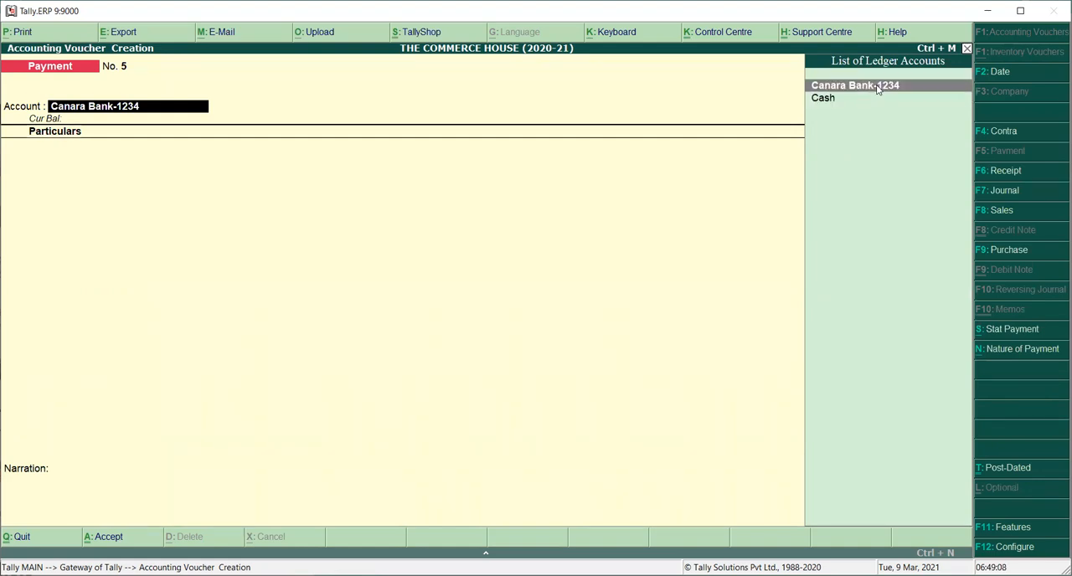
{"action": "key", "text": "Down"}
{"action": "key", "text": "Up"}
{"action": "key", "text": "Down"}
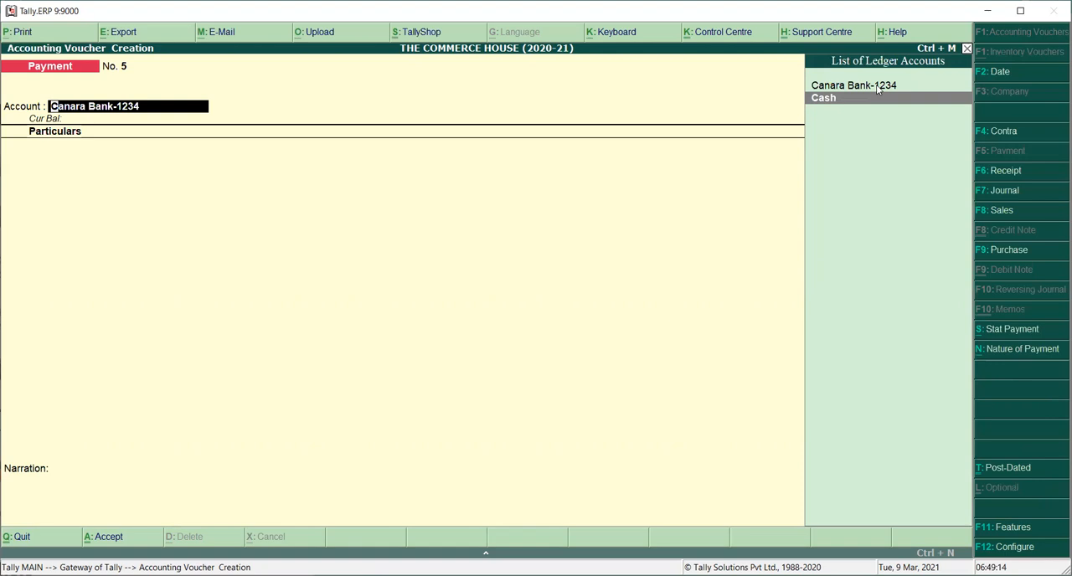
{"action": "key", "text": "Up"}
{"action": "key", "text": "Down"}
{"action": "key", "text": "Up"}
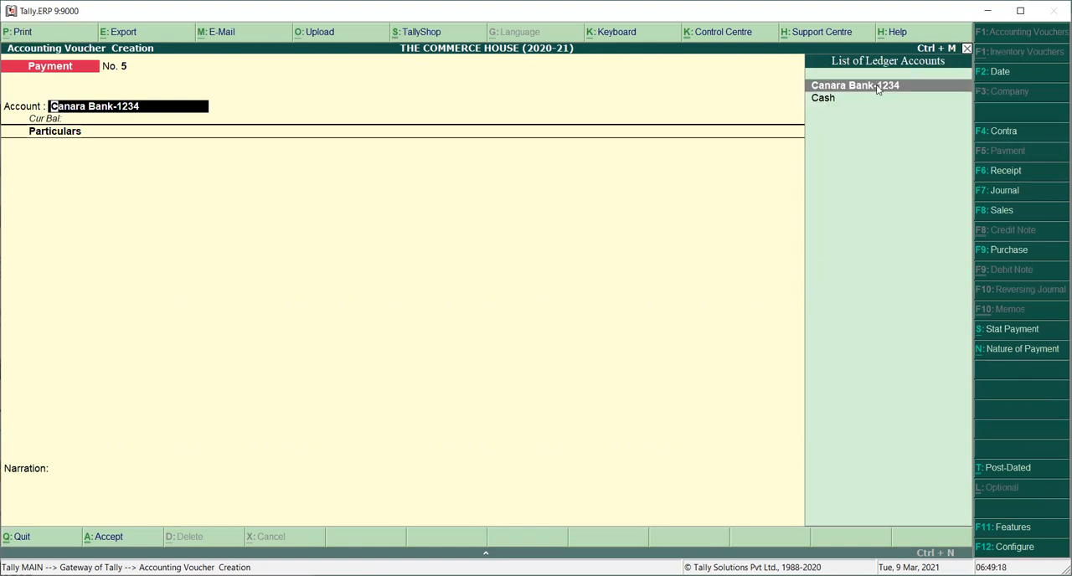
{"action": "key", "text": "Return"}
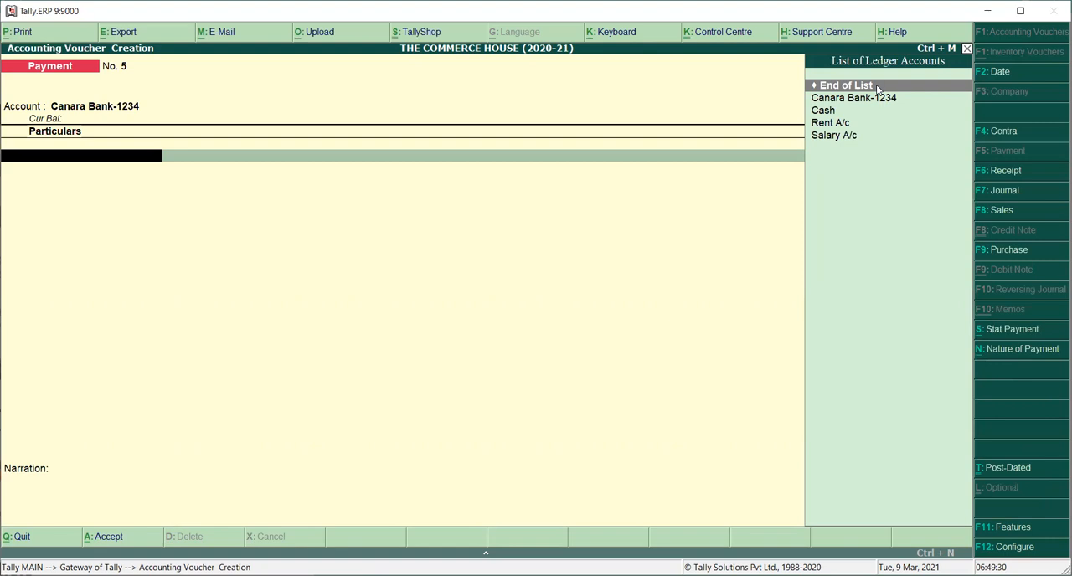
Step: Start a new ledger from the voucher's particulars, named Traveling Exps, with no alias
{"action": "key", "text": "alt+c"}
{"action": "type", "text": "Tra"}
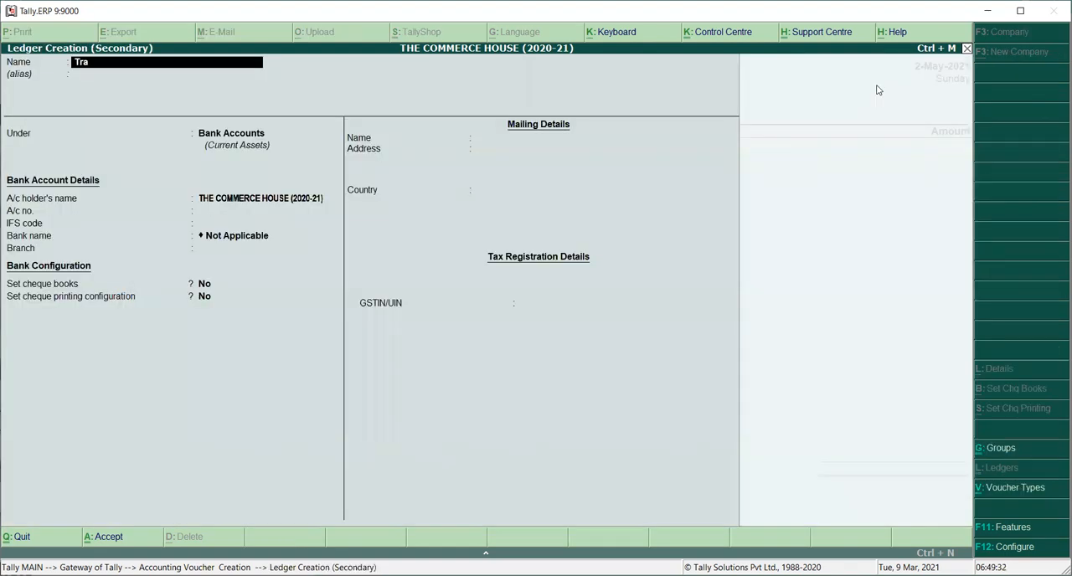
{"action": "type", "text": "ving exps"}
{"action": "key", "text": "BackSpace"}
{"action": "key", "text": "BackSpace"}
{"action": "key", "text": "BackSpace"}
{"action": "key", "text": "BackSpace"}
{"action": "key", "text": "BackSpace"}
{"action": "key", "text": "BackSpace"}
{"action": "key", "text": "BackSpace"}
{"action": "type", "text": "eling Exps"}
{"action": "key", "text": "Return"}
{"action": "key", "text": "Return"}
Step: Group the Traveling Exps ledger under Indirect Expenses and keep its type of ledger as Not Applicable
{"action": "type", "text": "In"}
{"action": "key", "text": "Down"}
{"action": "key", "text": "Down"}
{"action": "key", "text": "Down"}
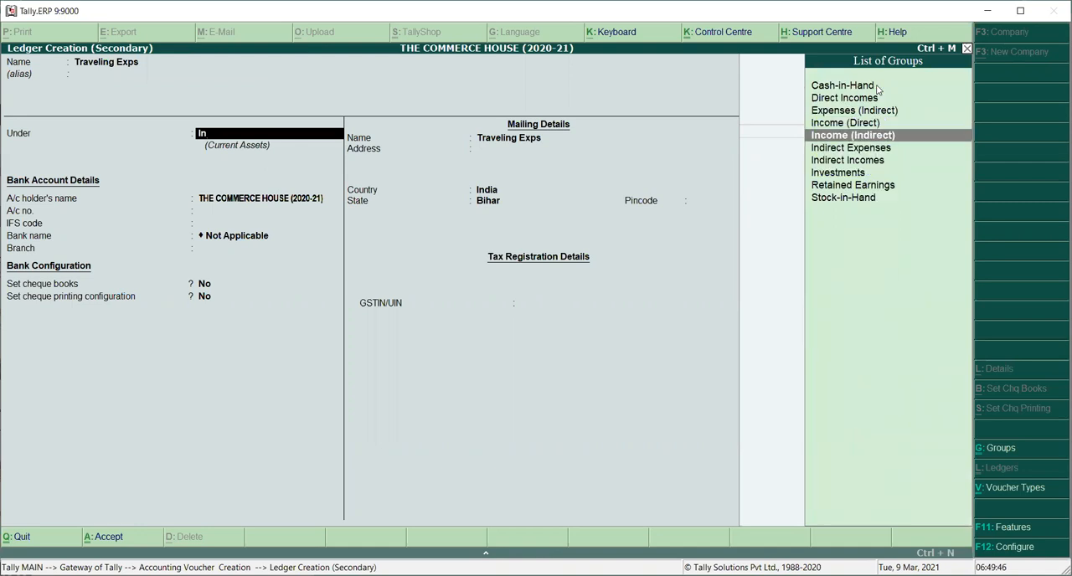
{"action": "key", "text": "Return"}
{"action": "key", "text": "Return"}
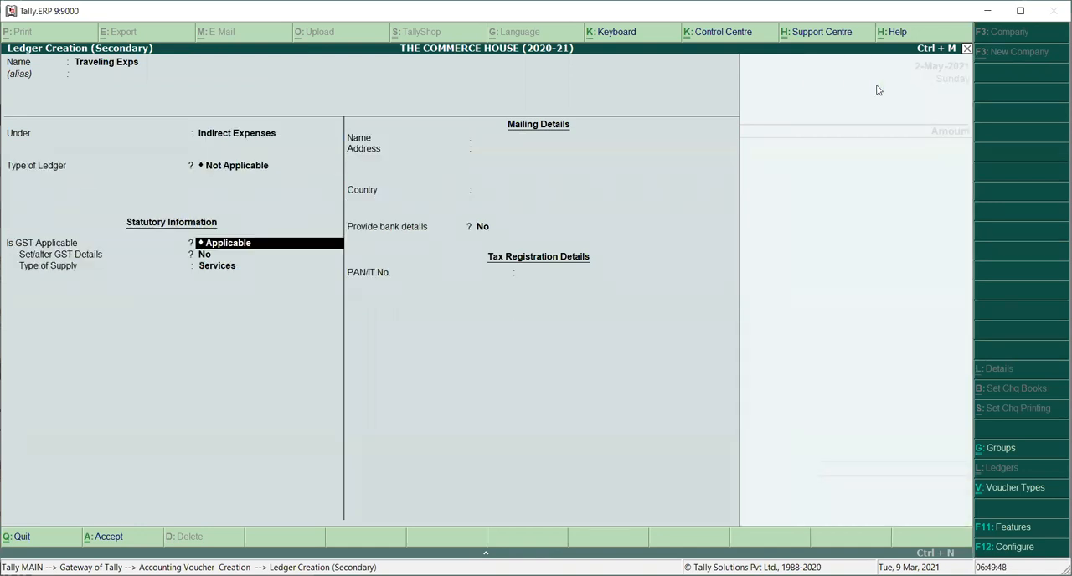
Step: Set GST to Not Applicable for the Traveling Exps ledger and save it into the voucher
{"action": "key", "text": "Down"}
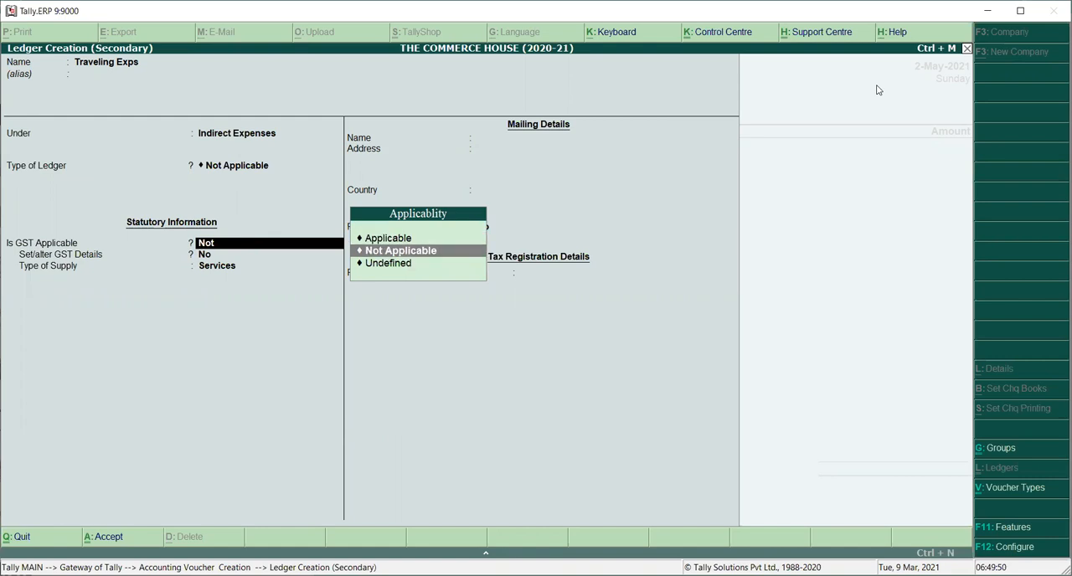
{"action": "key", "text": "Return"}
{"action": "key", "text": "Return"}
{"action": "key", "text": "Return"}
{"action": "key", "text": "Return"}
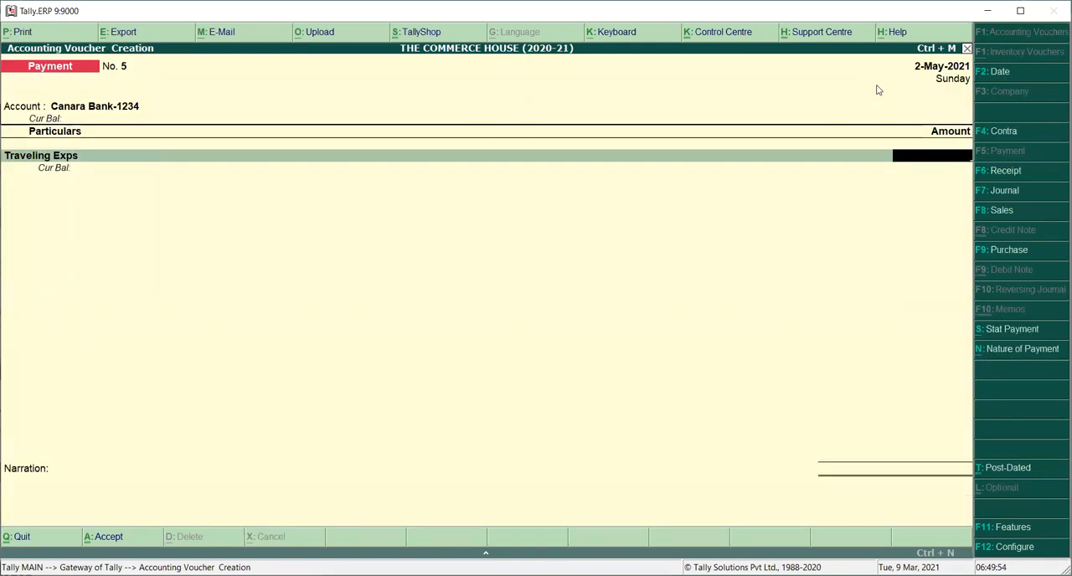
Step: Enter 4500 for Traveling Exps and allocate the bank payment as a cheque with instrument number 12456 dated 2-May-2021
{"action": "type", "text": "4500"}
{"action": "key", "text": "Return"}
{"action": "key", "text": "Return"}
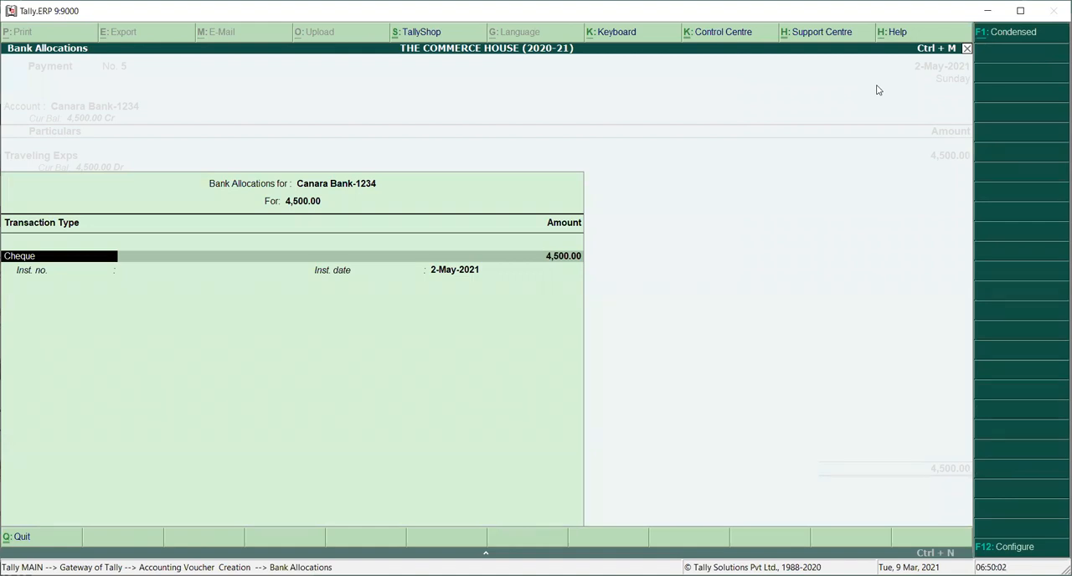
{"action": "key", "text": "Return"}
{"action": "key", "text": "Return"}
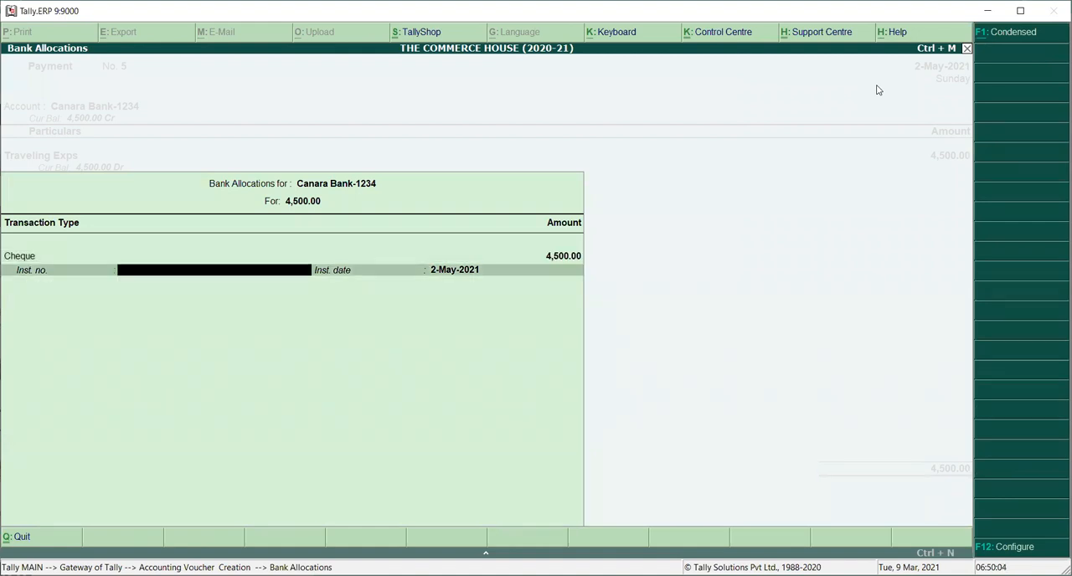
{"action": "type", "text": "12456"}
{"action": "key", "text": "Return"}
{"action": "key", "text": "Return"}
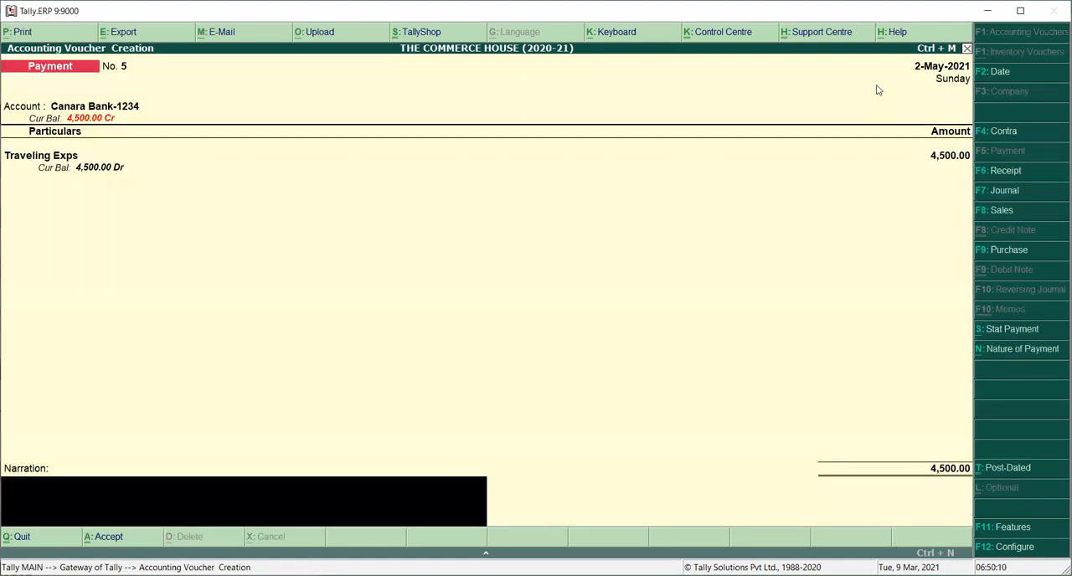
Step: Enter the narration "being traving exps paid by cheque" and save the payment voucher
{"action": "type", "text": "being traving exps paid by cheque"}
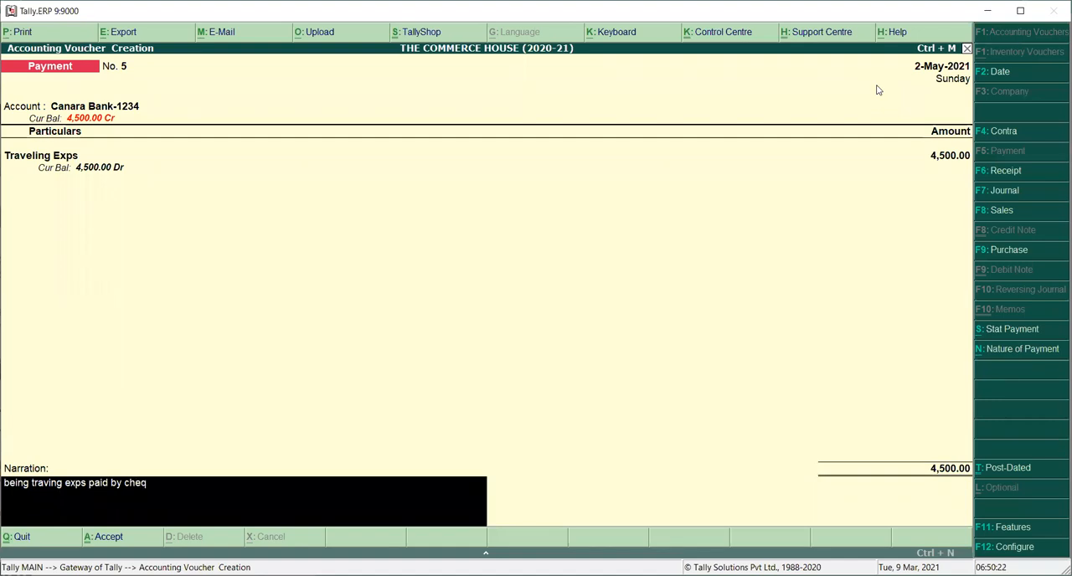
{"action": "key", "text": "Return"}
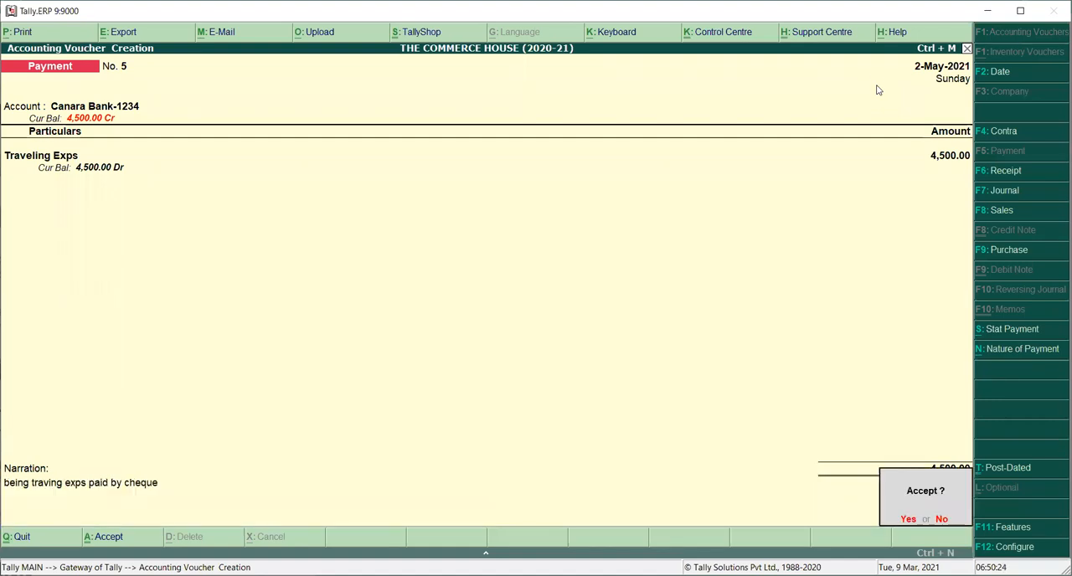
{"action": "key", "text": "Return"}
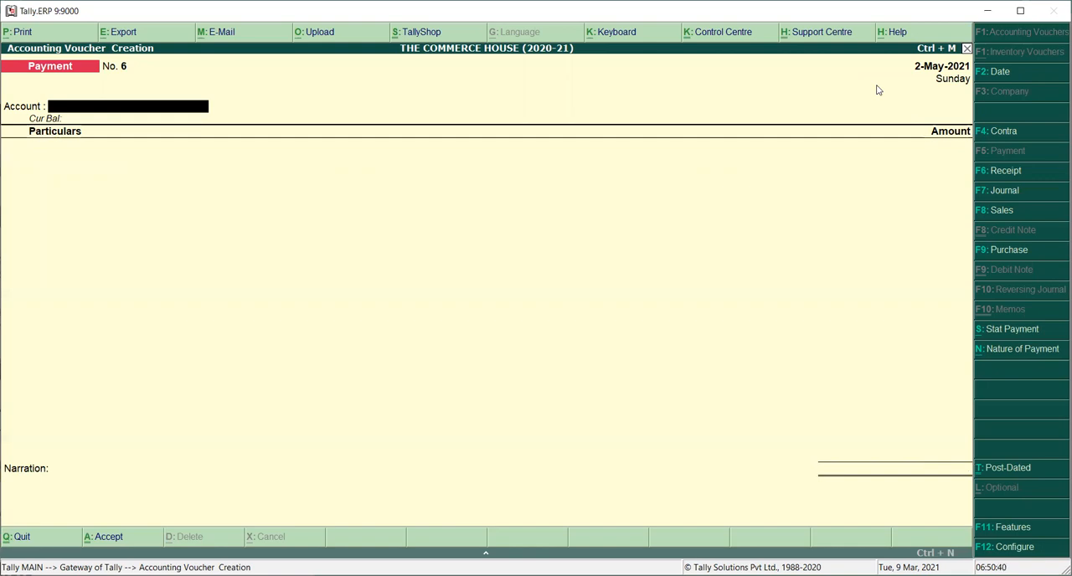
Step: Quit voucher entry and view the Profit & Loss A/c in detailed form with the individual expense ledgers
{"action": "key", "text": "Escape"}
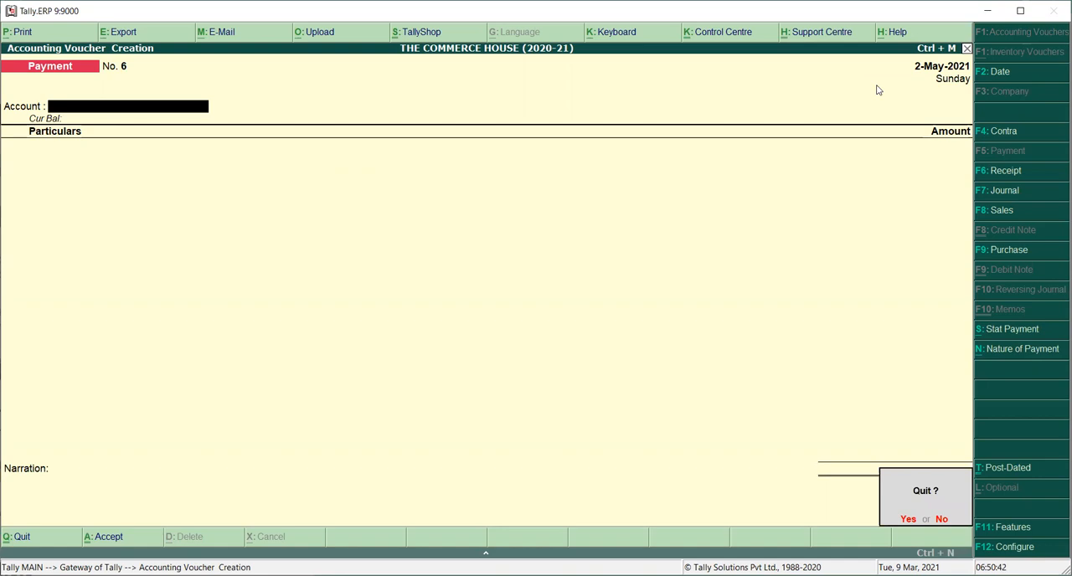
{"action": "key", "text": "y"}
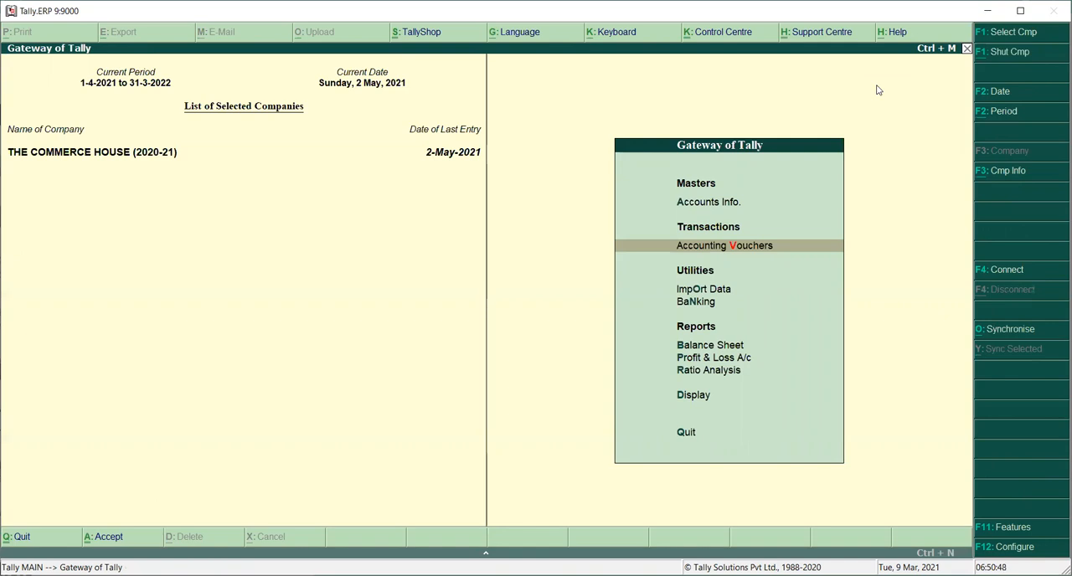
{"action": "key", "text": "Down"}
{"action": "key", "text": "Down"}
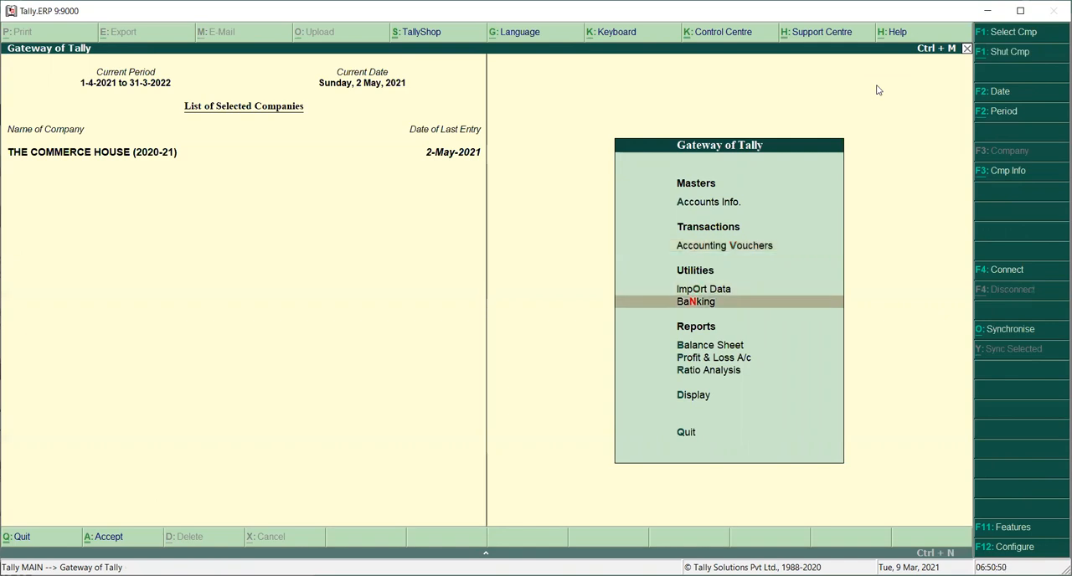
{"action": "key", "text": "Down"}
{"action": "key", "text": "Down"}
{"action": "key", "text": "Return"}
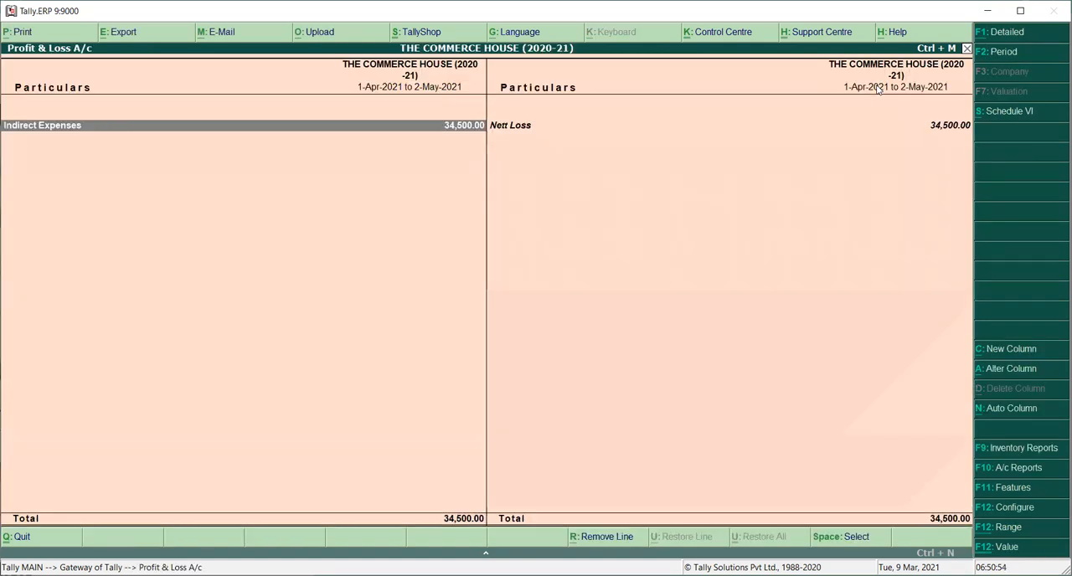
{"action": "key", "text": "alt+F1"}
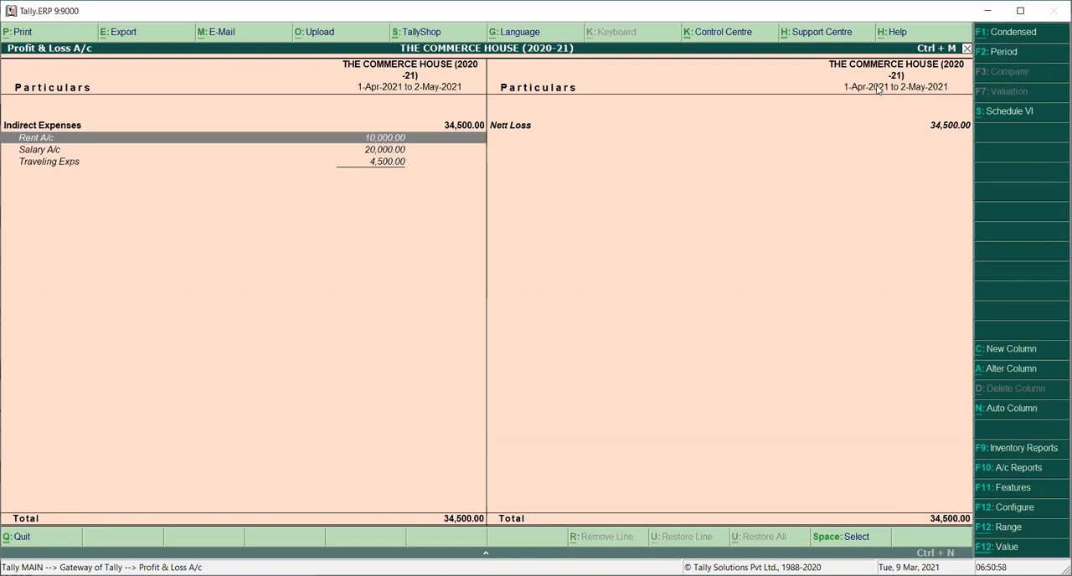
Step: Look through the Rent, Salary and Traveling Exps lines of the Profit & Loss A/c and return to the Gateway of Tally
{"action": "key", "text": "Down"}
{"action": "key", "text": "Down"}
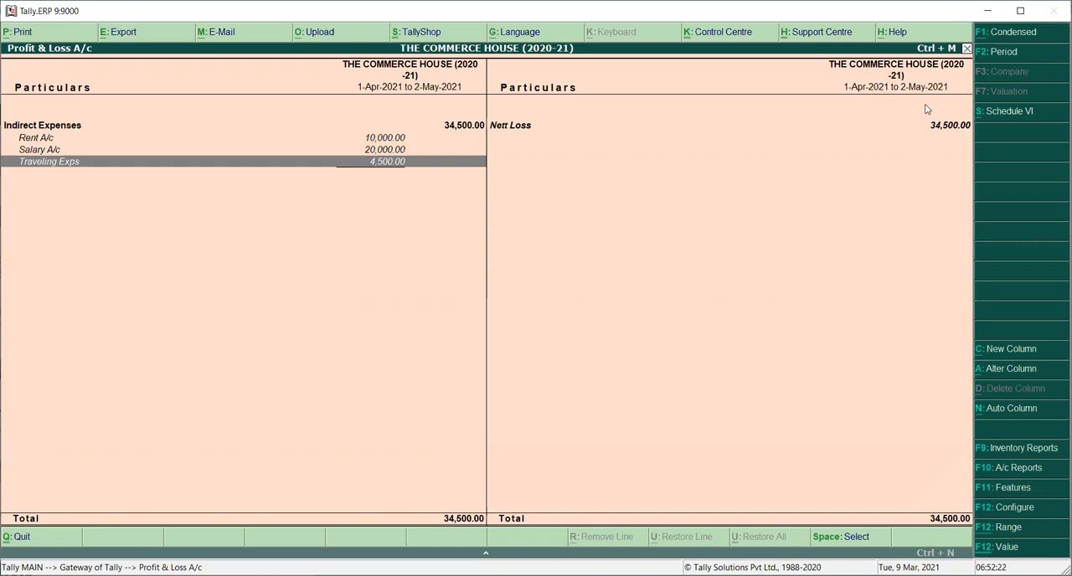
{"action": "key", "text": "Escape"}
{"action": "key", "text": "Escape"}
{"action": "key", "text": "Escape"}
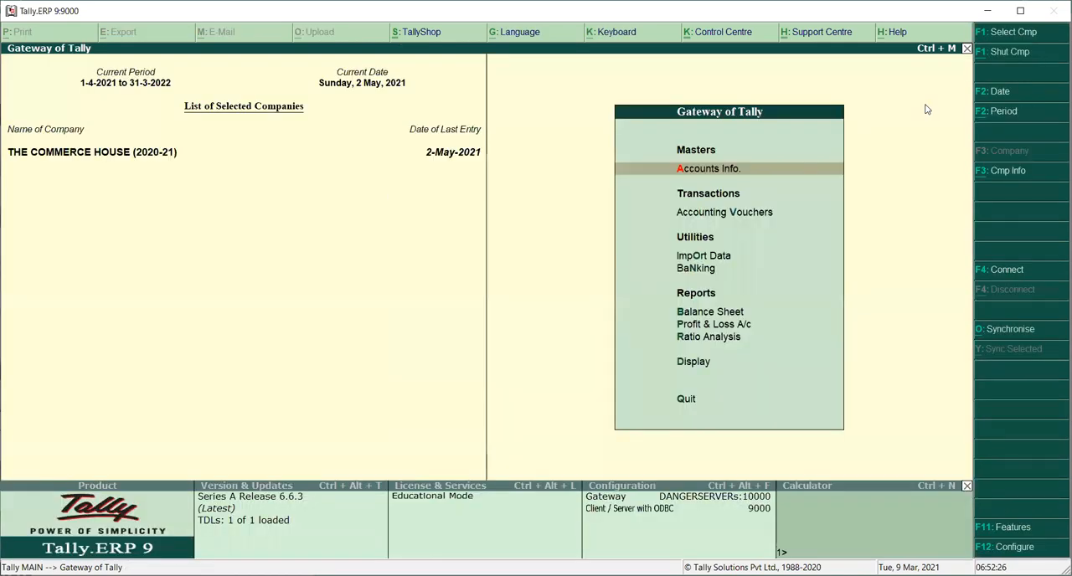
Step: Bring up the list of ledgers in the account books display
{"action": "key", "text": "Down"}
{"action": "key", "text": "Down"}
{"action": "key", "text": "Down"}
{"action": "key", "text": "Down"}
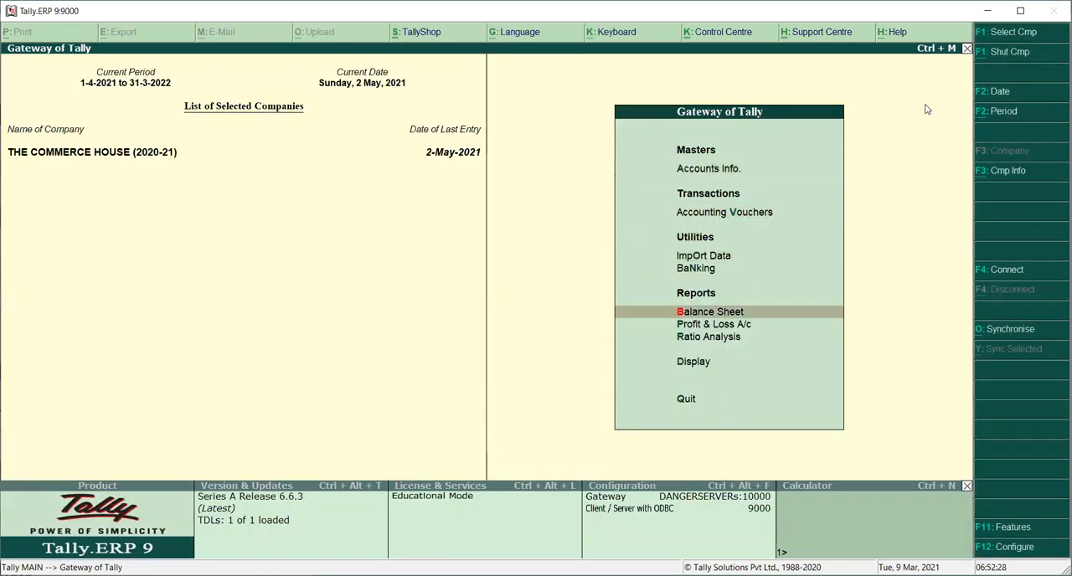
{"action": "key", "text": "Escape"}
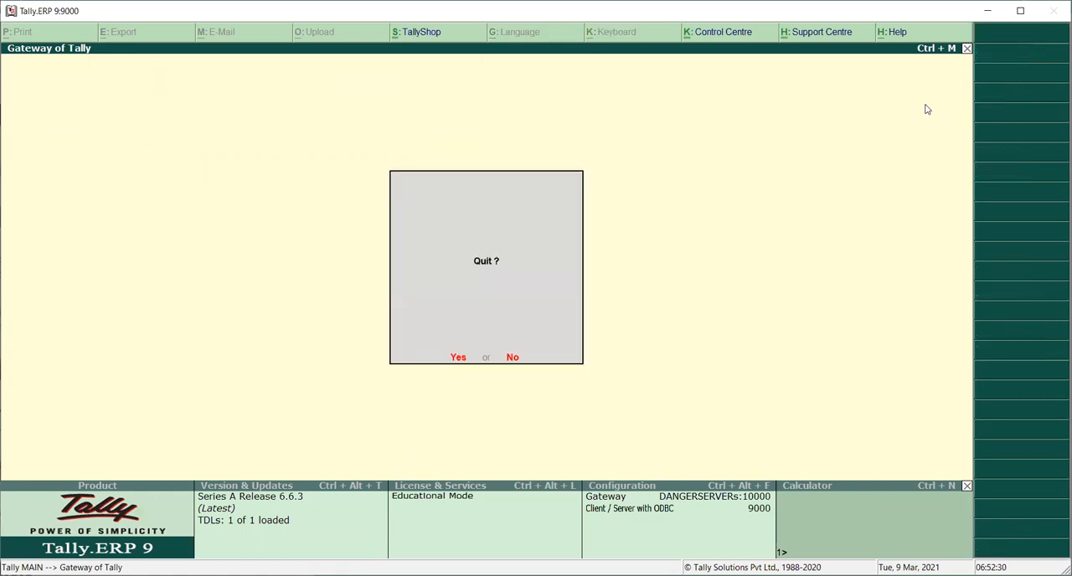
{"action": "key", "text": "Escape"}
{"action": "key", "text": "Down"}
{"action": "key", "text": "Down"}
{"action": "key", "text": "Down"}
{"action": "key", "text": "Down"}
{"action": "key", "text": "Down"}
{"action": "key", "text": "Down"}
{"action": "key", "text": "Down"}
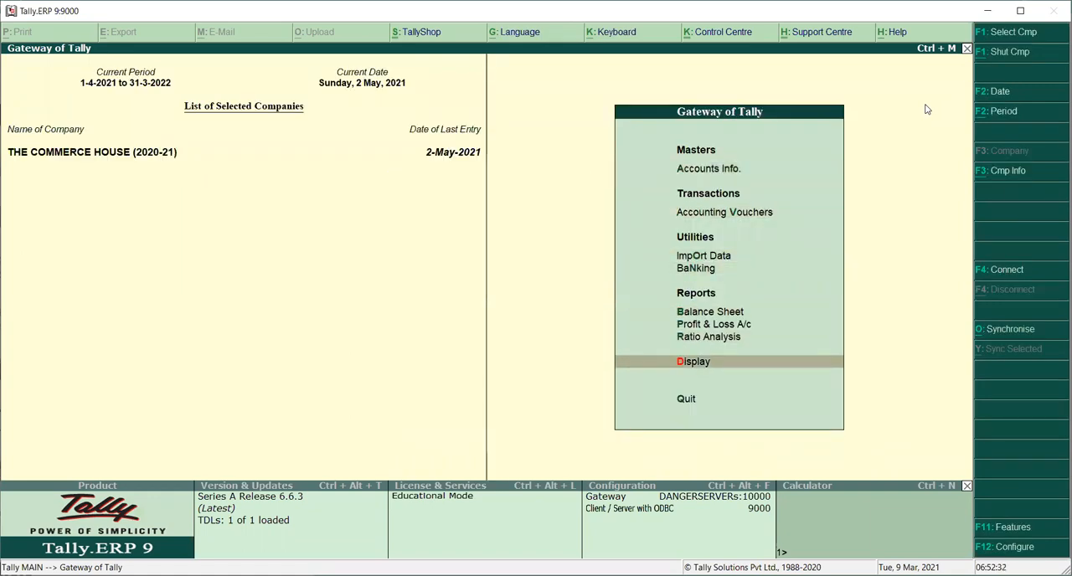
{"action": "key", "text": "Return"}
{"action": "key", "text": "Down"}
{"action": "key", "text": "Down"}
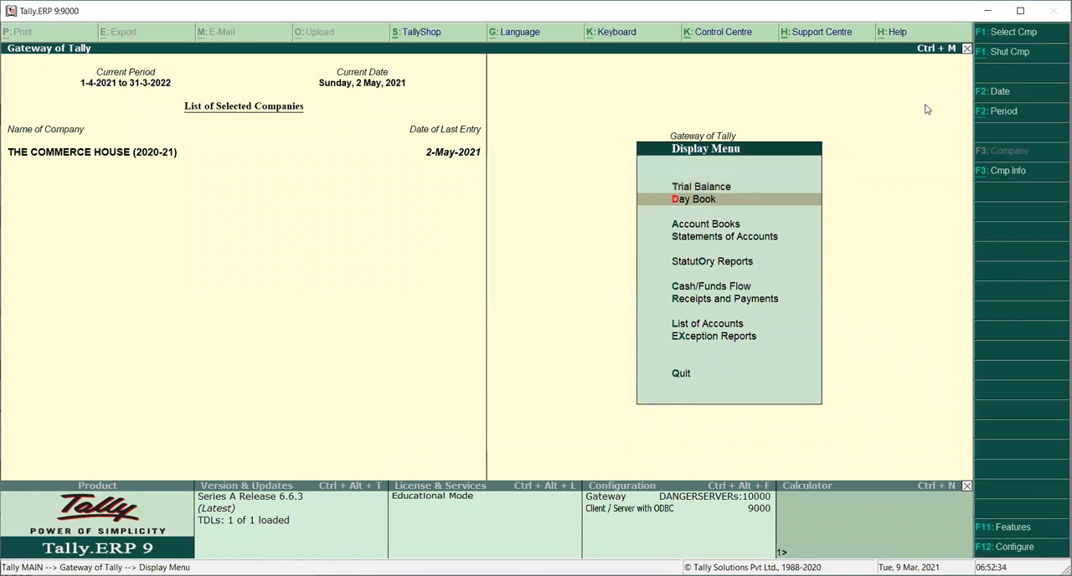
{"action": "key", "text": "Return"}
{"action": "key", "text": "Down"}
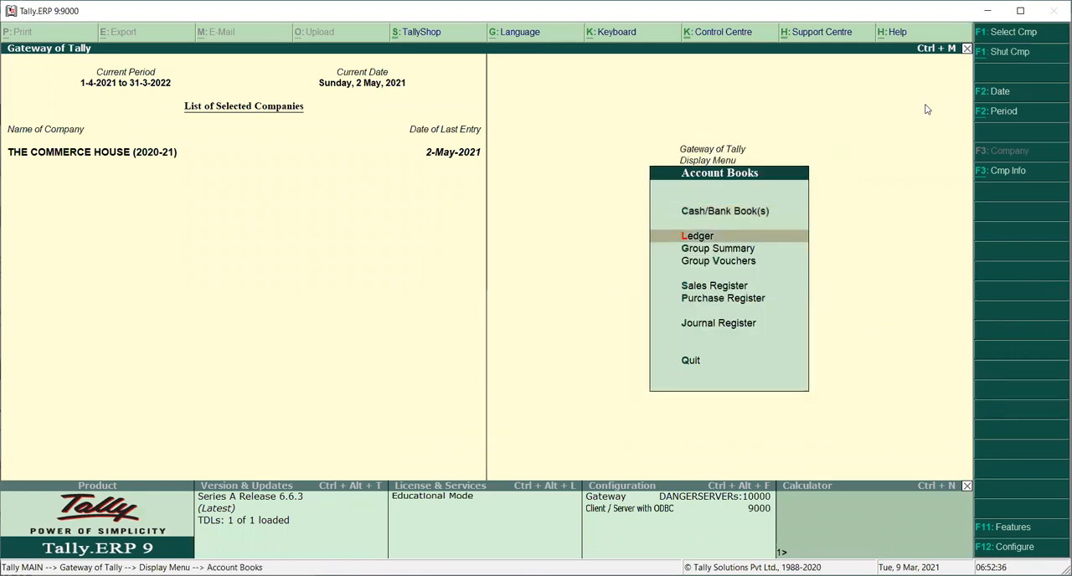
{"action": "key", "text": "Return"}
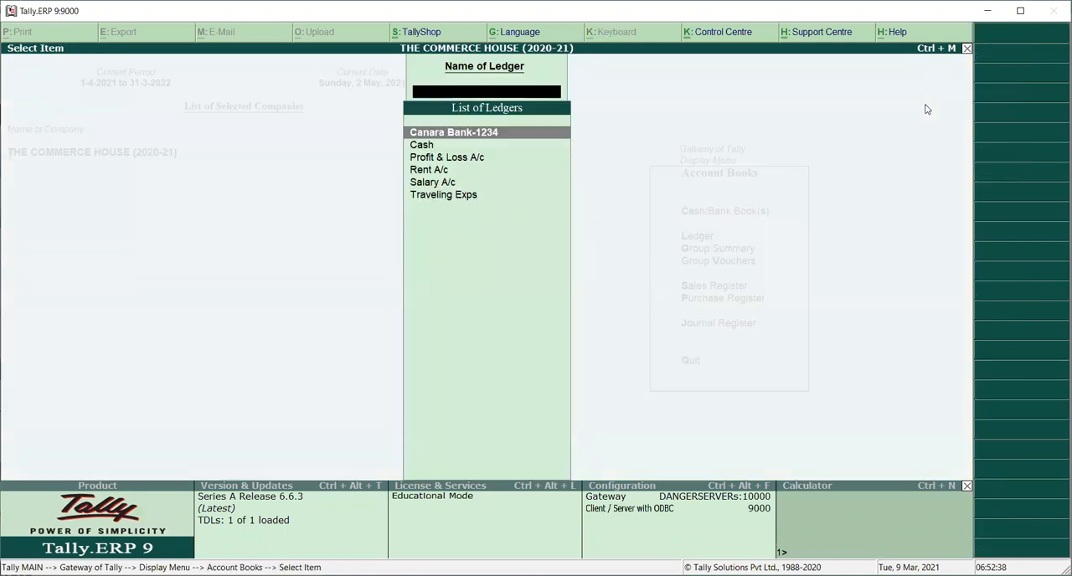
Step: Open the ledger vouchers report for Salary A/c
{"action": "key", "text": "Down"}
{"action": "key", "text": "Down"}
{"action": "key", "text": "Down"}
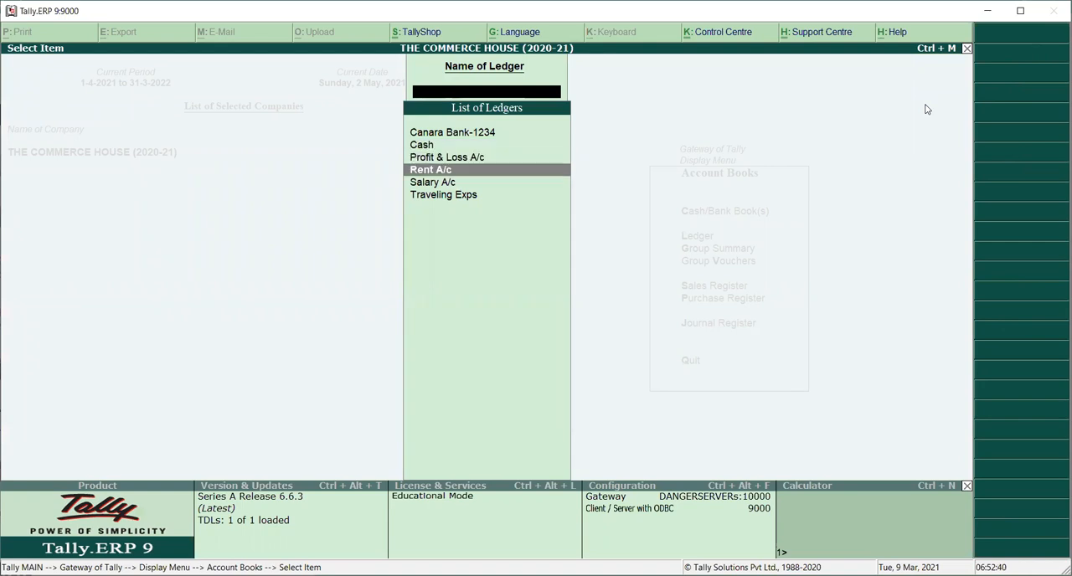
{"action": "key", "text": "Down"}
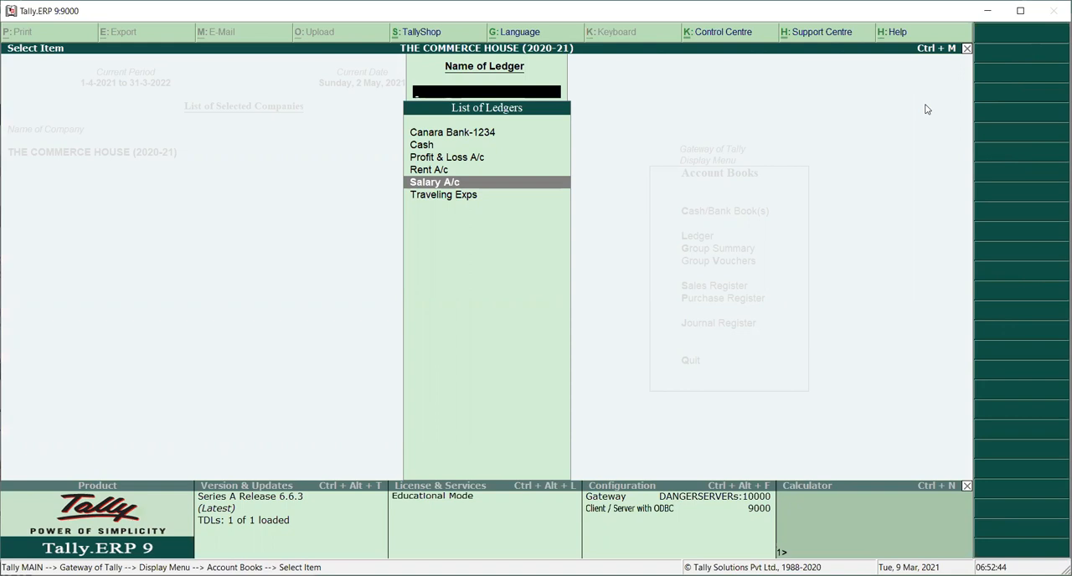
{"action": "key", "text": "Return"}
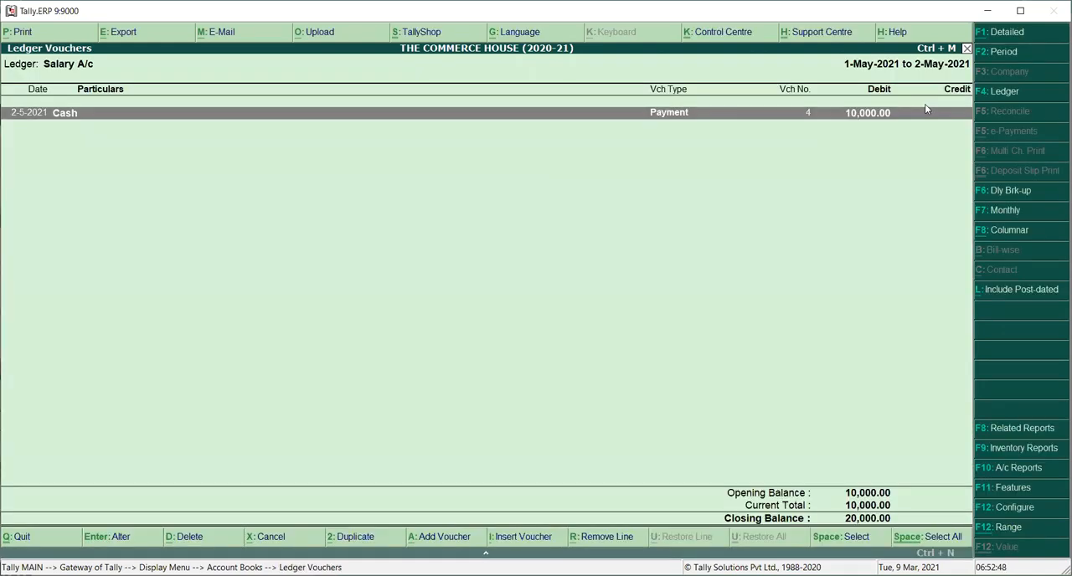
Step: Set the Salary A/c report period from 1-Apr-2021 to 31-Mar-2022
{"action": "key", "text": "F2"}
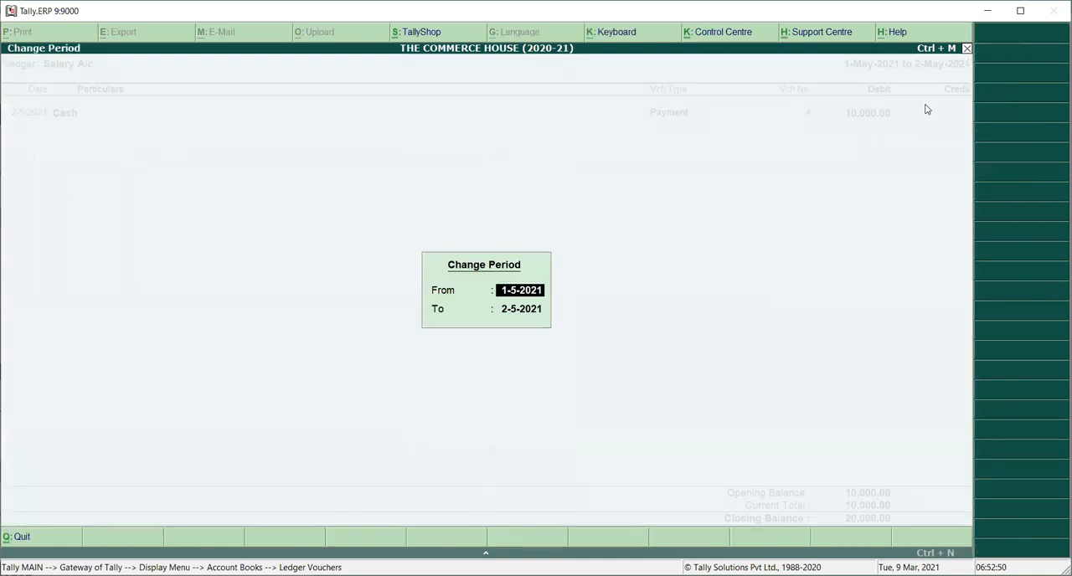
{"action": "type", "text": "01.04"}
{"action": "key", "text": "Return"}
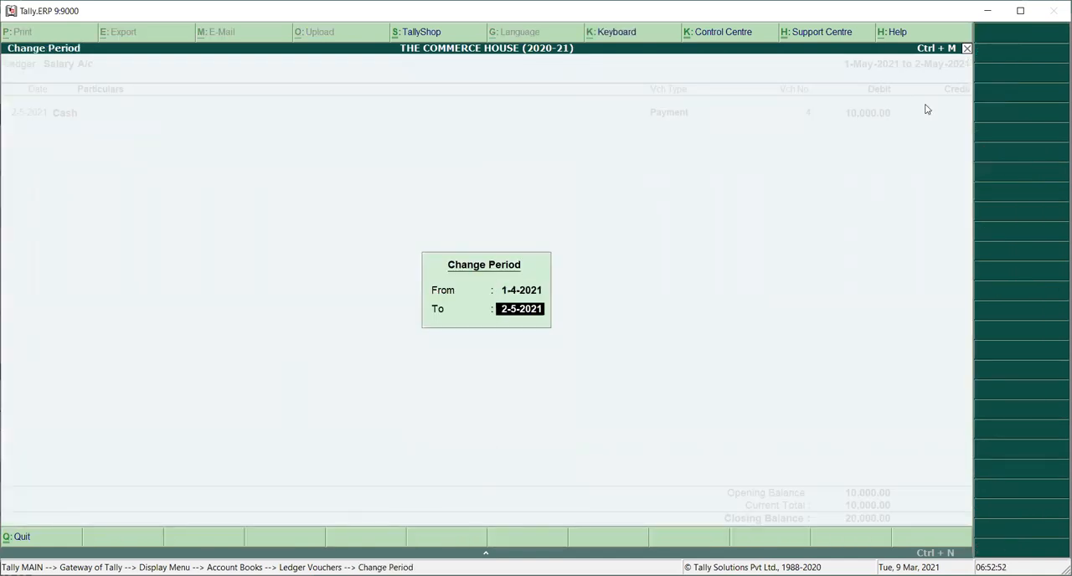
{"action": "type", "text": "31.03"}
{"action": "key", "text": "Return"}
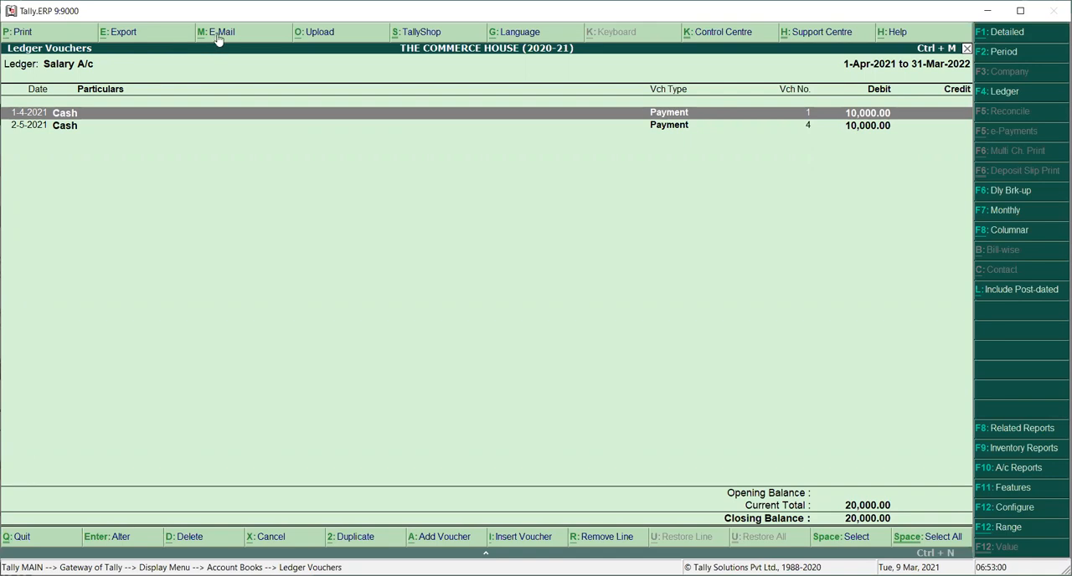
Step: Preview the printout of the Salary A/c ledger, examine it enlarged, and close the preview without printing
{"action": "left_click", "coordinate": [22, 33]}
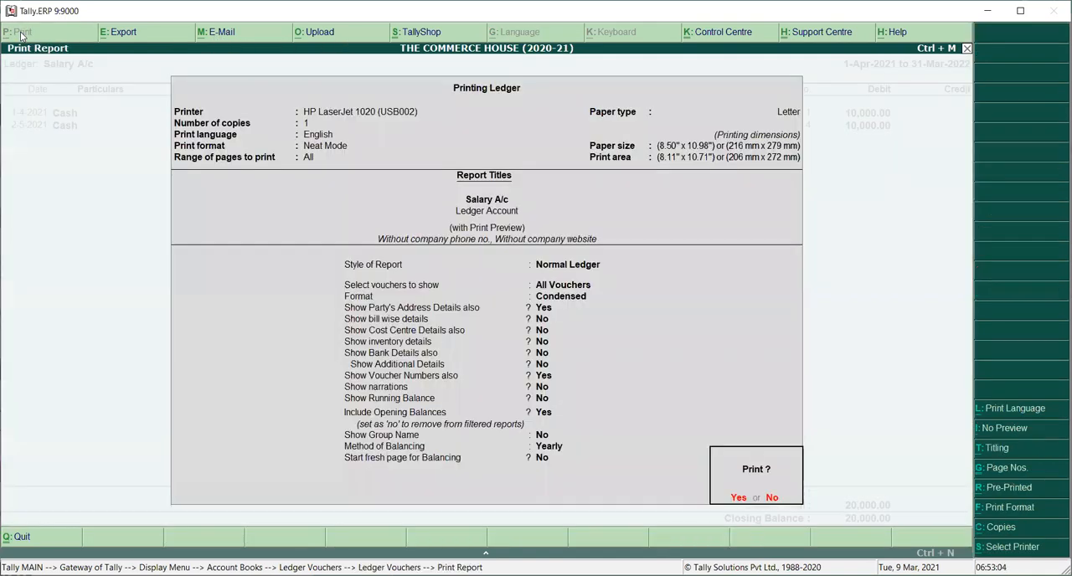
{"action": "key", "text": "Return"}
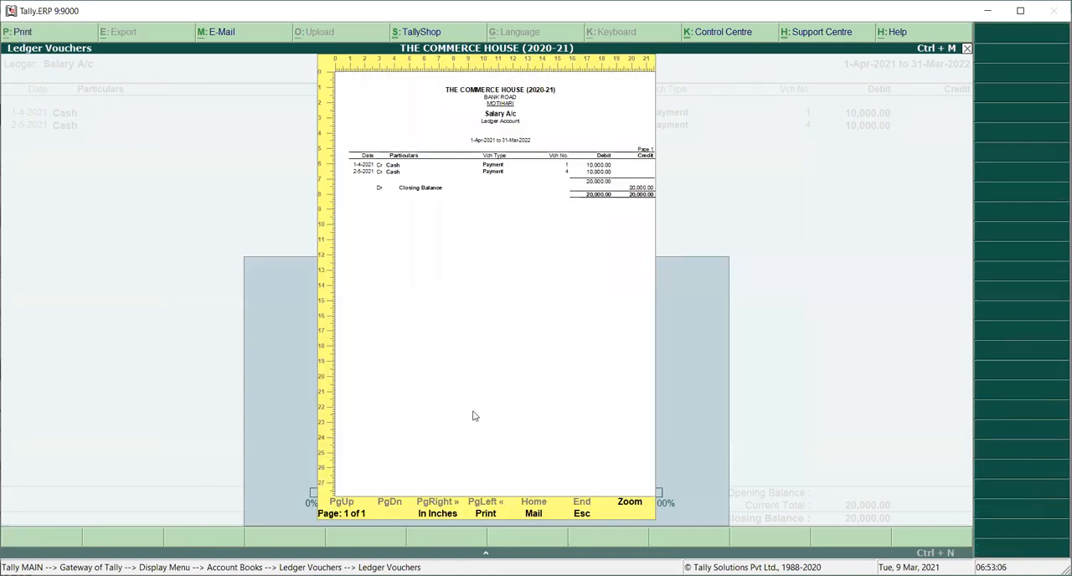
{"action": "left_click", "coordinate": [630, 503]}
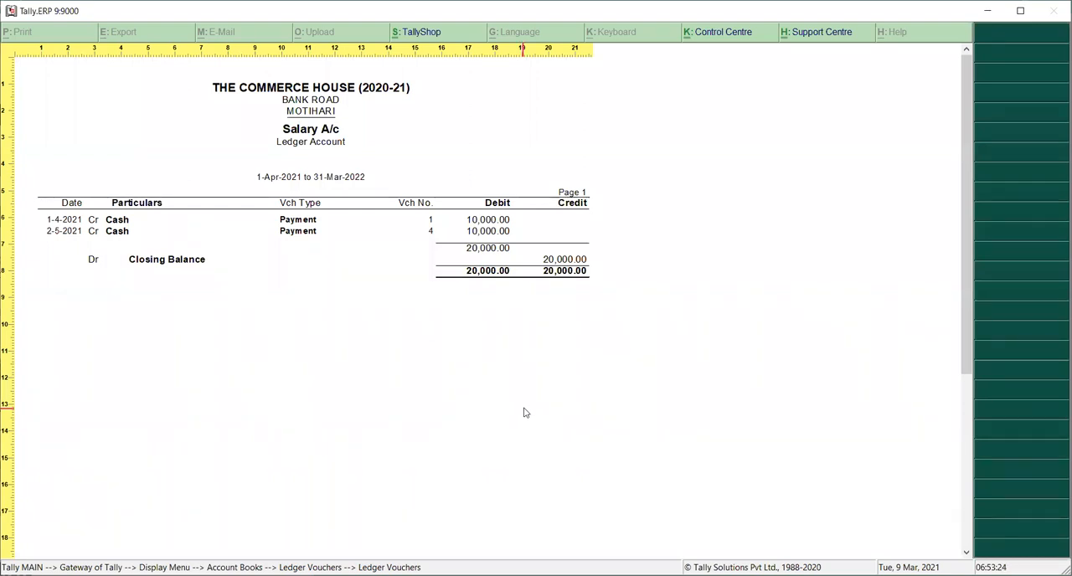
{"action": "left_click", "coordinate": [525, 412]}
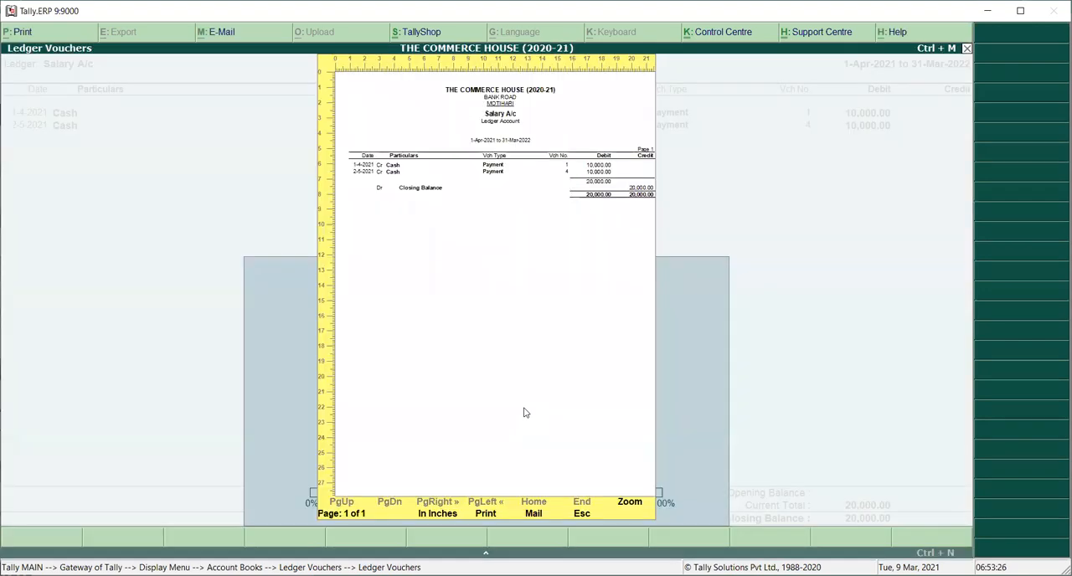
{"action": "key", "text": "Escape"}
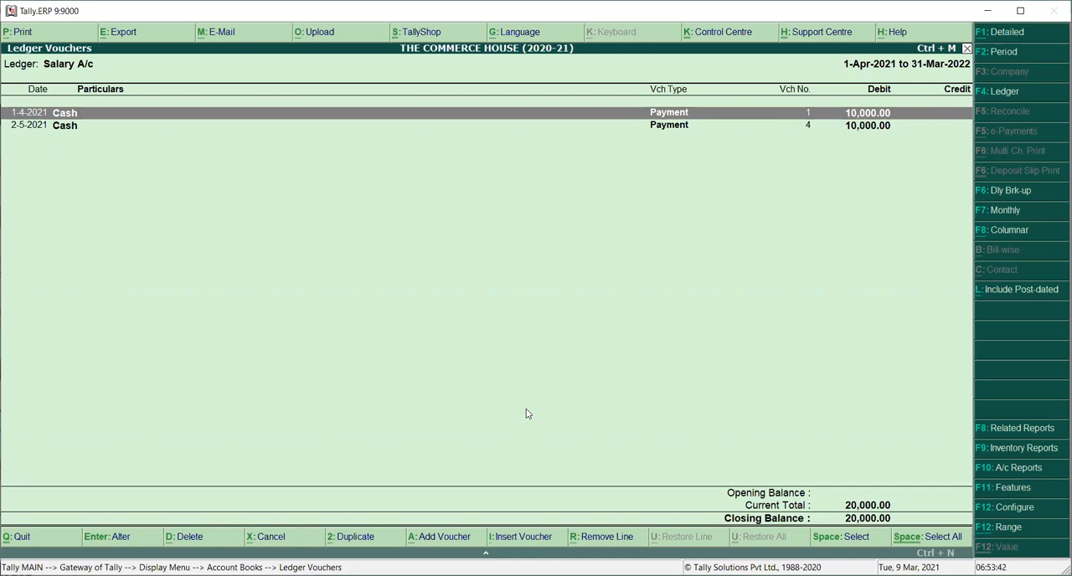
Step: Leave the Salary A/c ledger report and start a new payment voucher in accounting voucher entry
{"action": "key", "text": "Escape"}
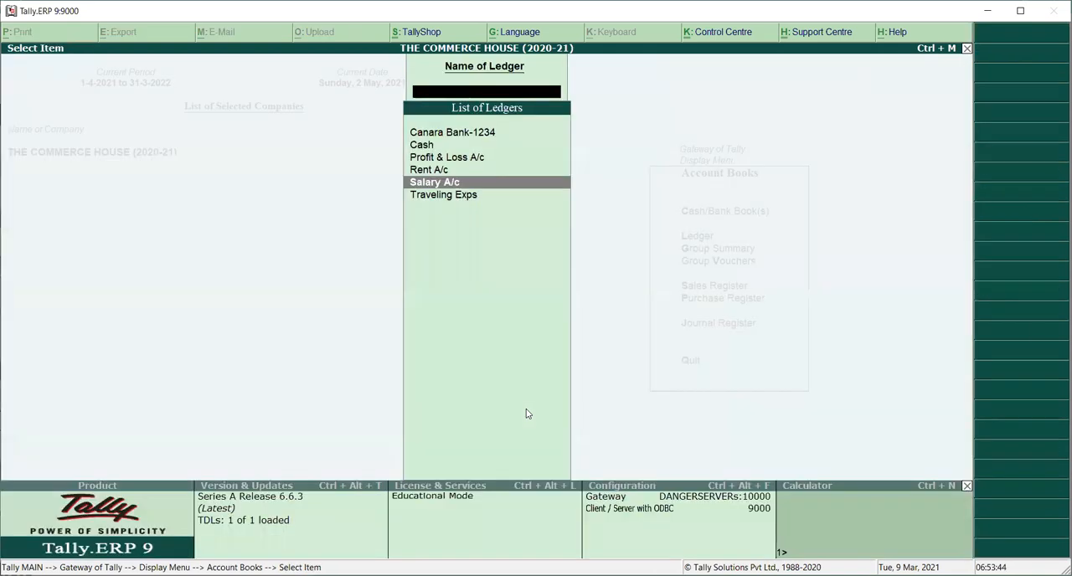
{"action": "key", "text": "Escape"}
{"action": "key", "text": "Escape"}
{"action": "key", "text": "Escape"}
{"action": "key", "text": "Escape"}
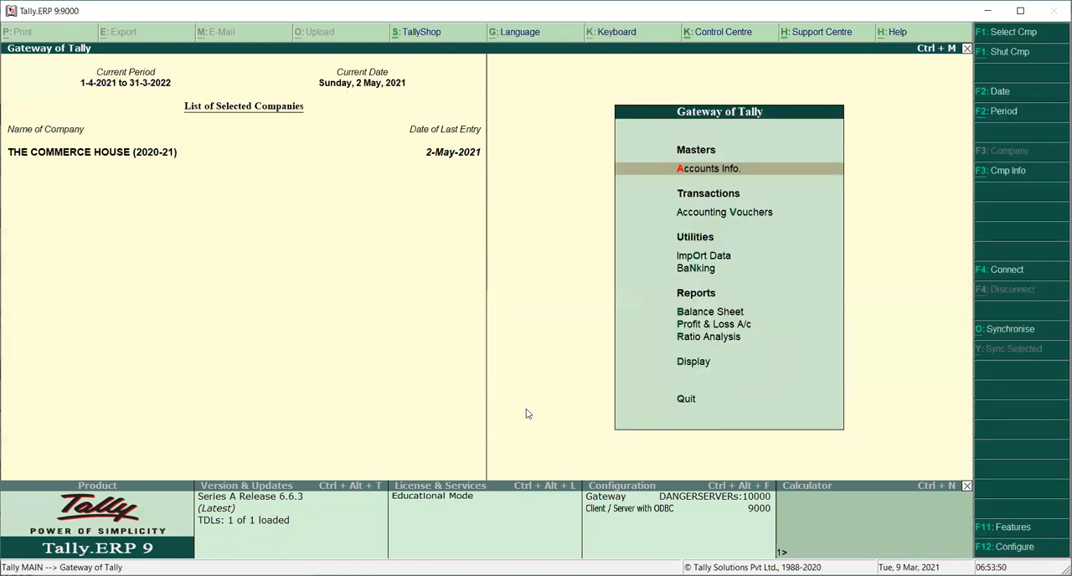
{"action": "key", "text": "Down"}
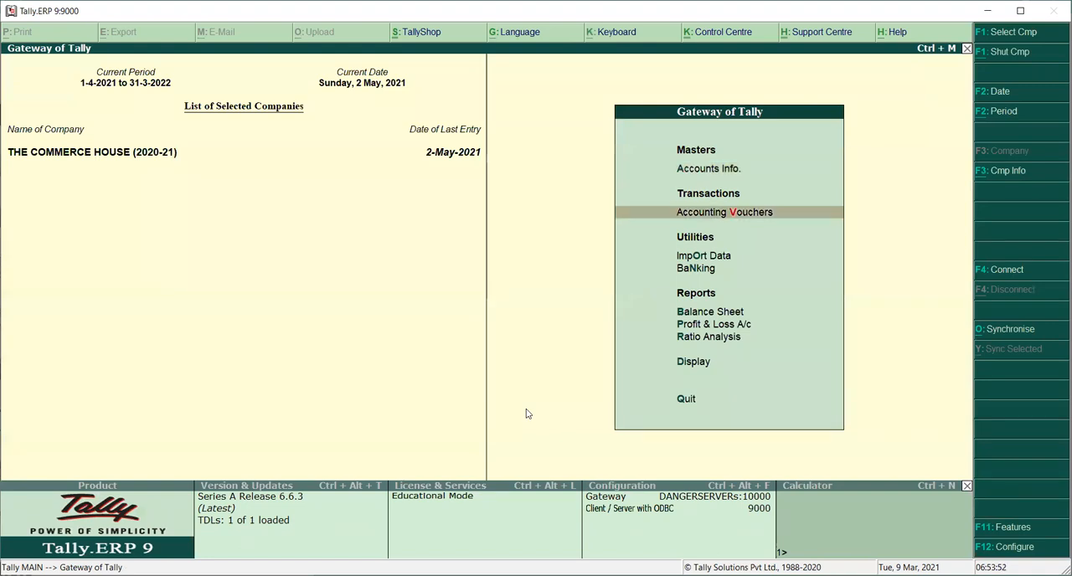
{"action": "key", "text": "Return"}
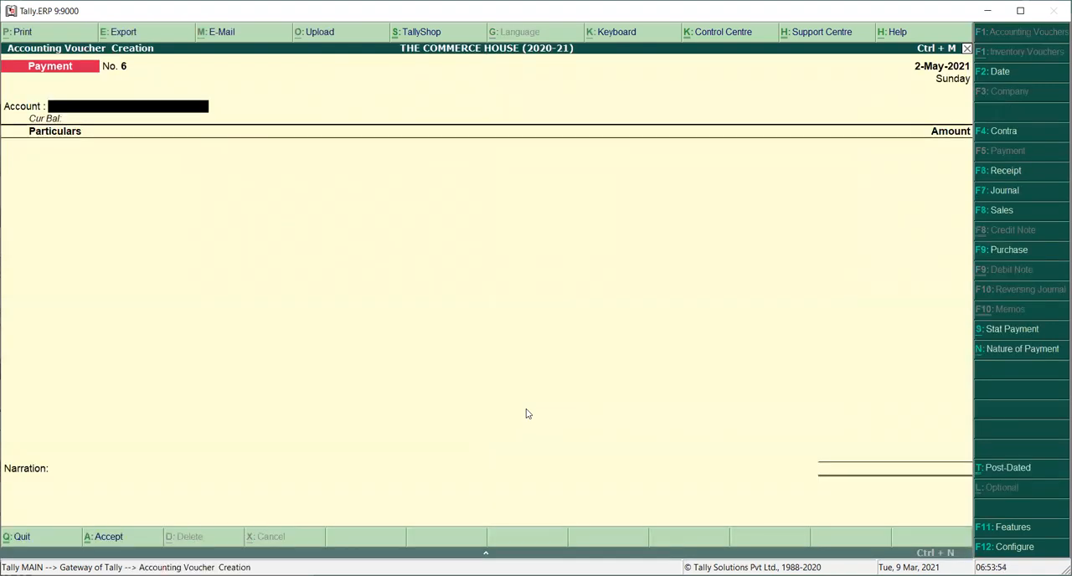